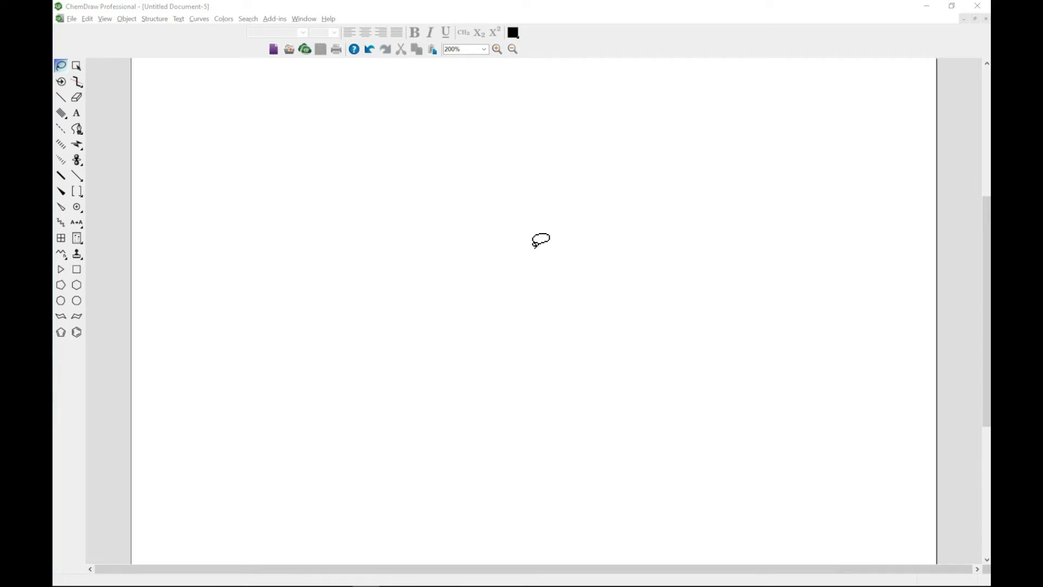
Draw a freehand curve down the page with the torn-off Draw Curve pen tool.
left_click(83, 133)
left_click(94, 126)
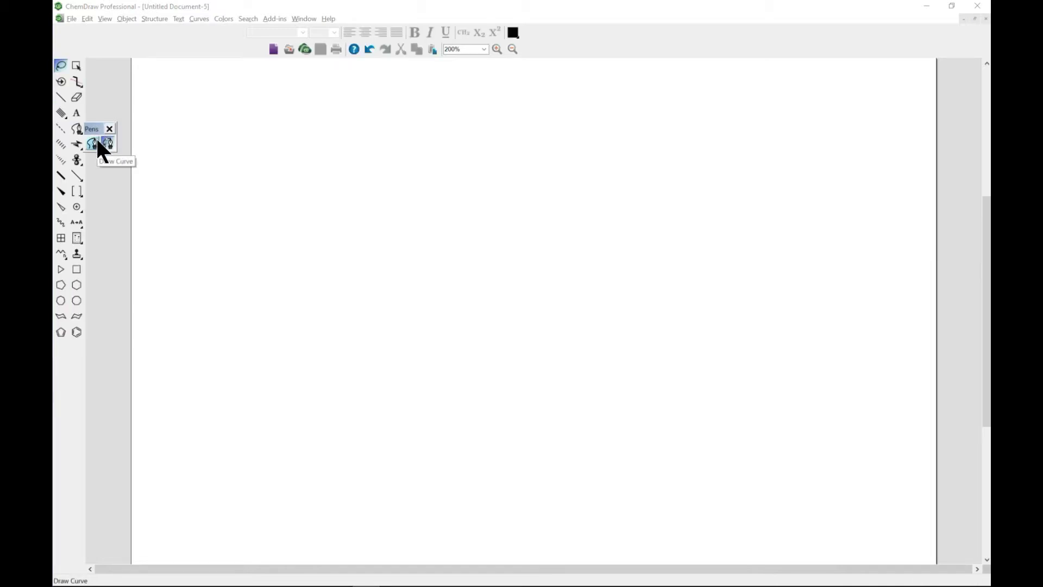
left_click(98, 142)
mouse_move(292, 132)
left_mouse_down()
mouse_move(324, 183)
mouse_move(395, 167)
mouse_move(527, 193)
mouse_move(623, 318)
mouse_move(548, 423)
mouse_move(428, 415)
mouse_move(363, 392)
left_mouse_up()
key("ctrl")
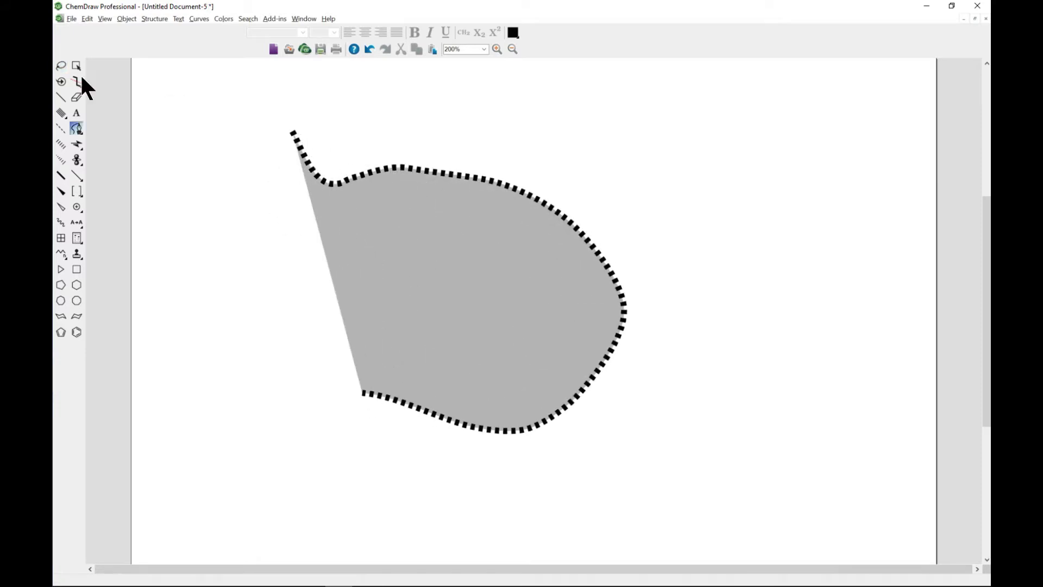
right_click(365, 170)
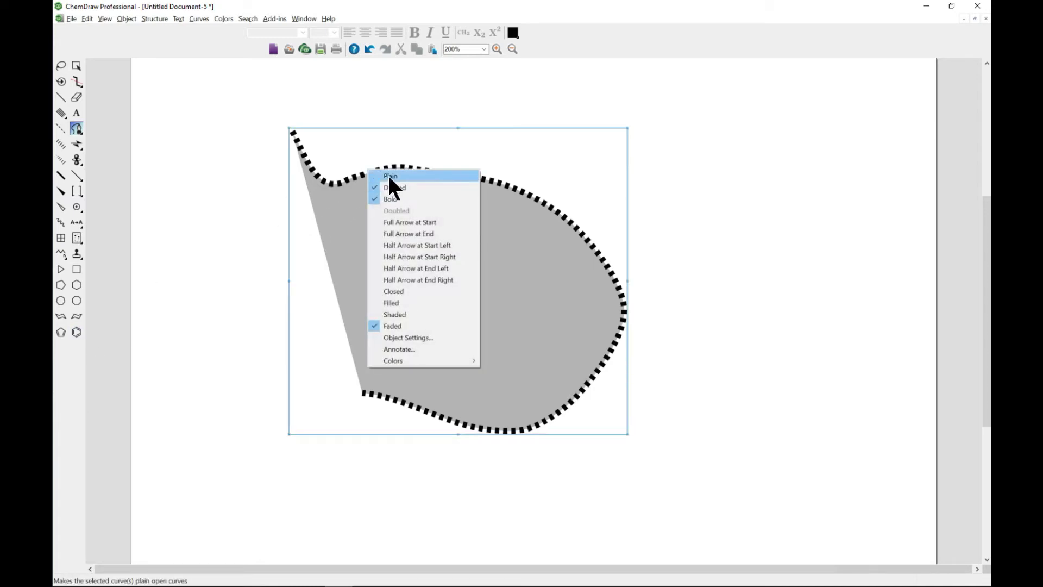
Switch the curve's style to Plain, then try Shaded.
left_click(390, 176)
right_click(391, 166)
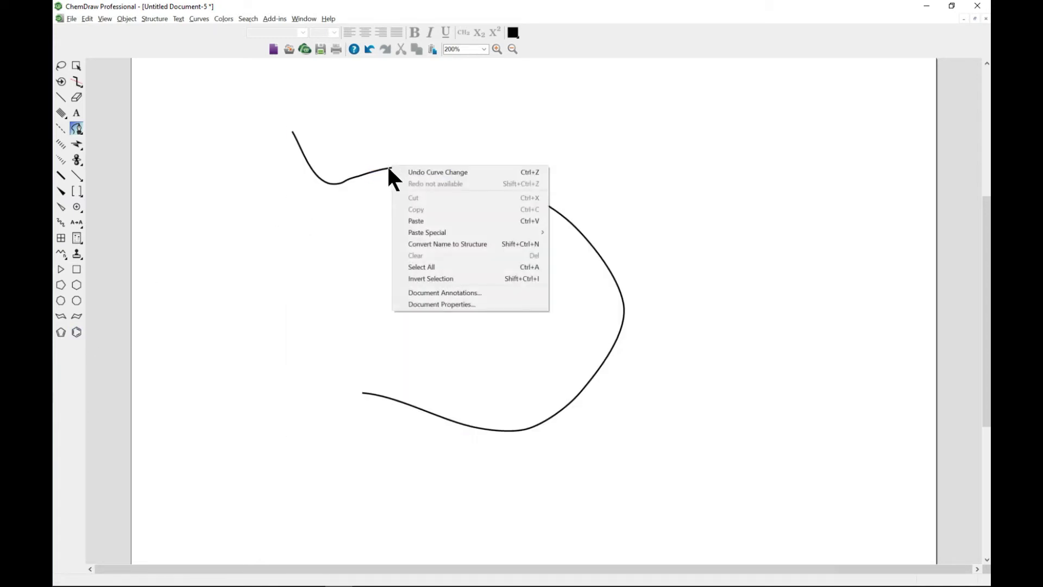
right_click(383, 168)
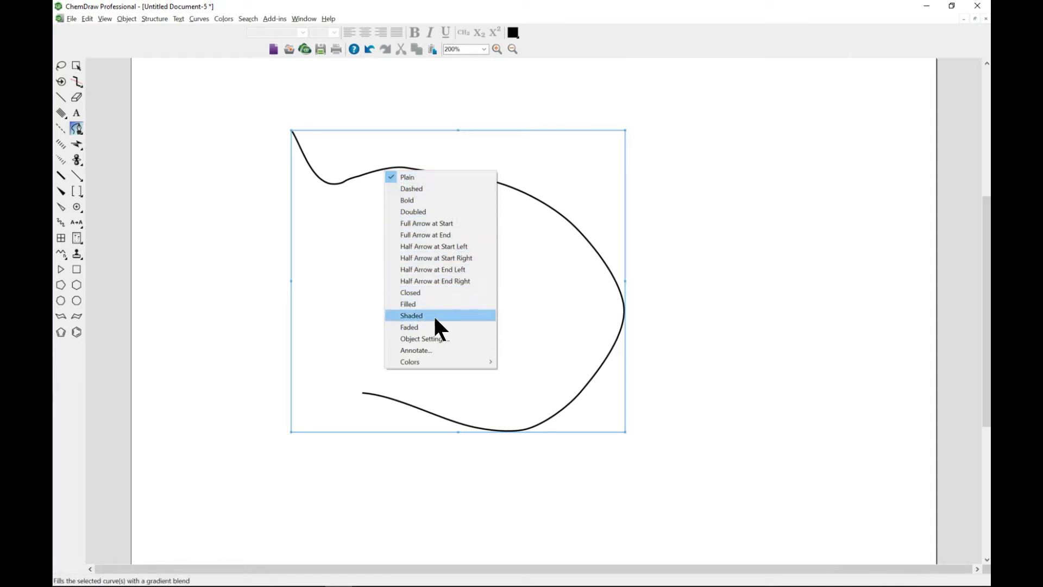
left_click(434, 316)
Close the curve's Object Settings unchanged and reset the curve to Plain.
right_click(401, 169)
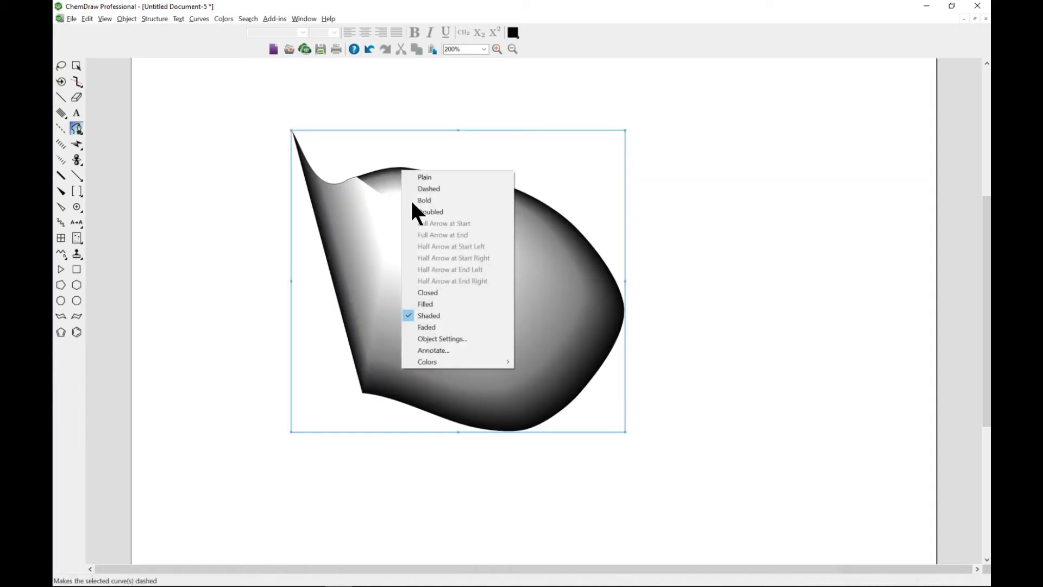
left_click(449, 340)
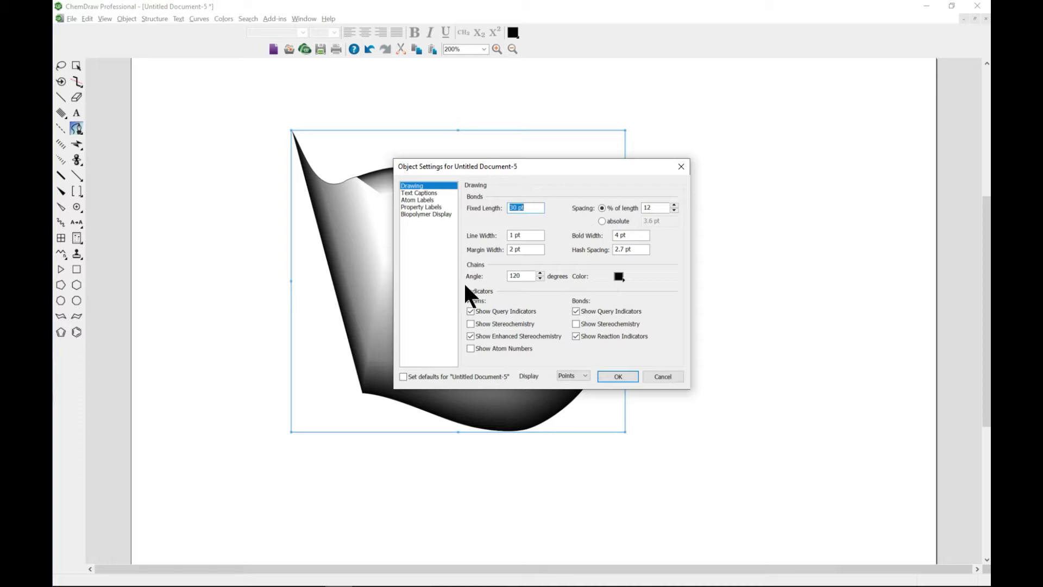
left_click(680, 167)
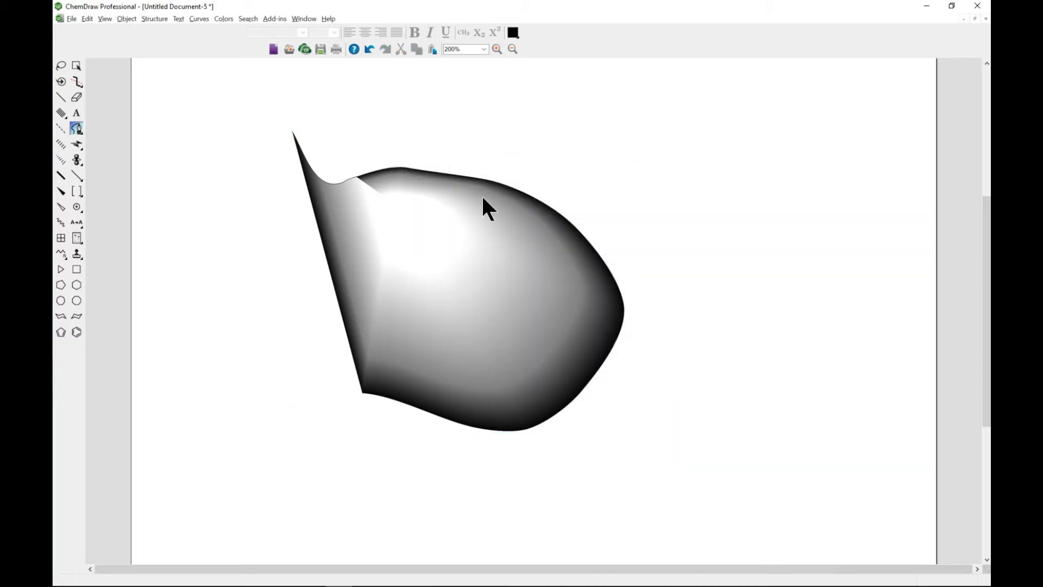
right_click(340, 195)
left_click(365, 200)
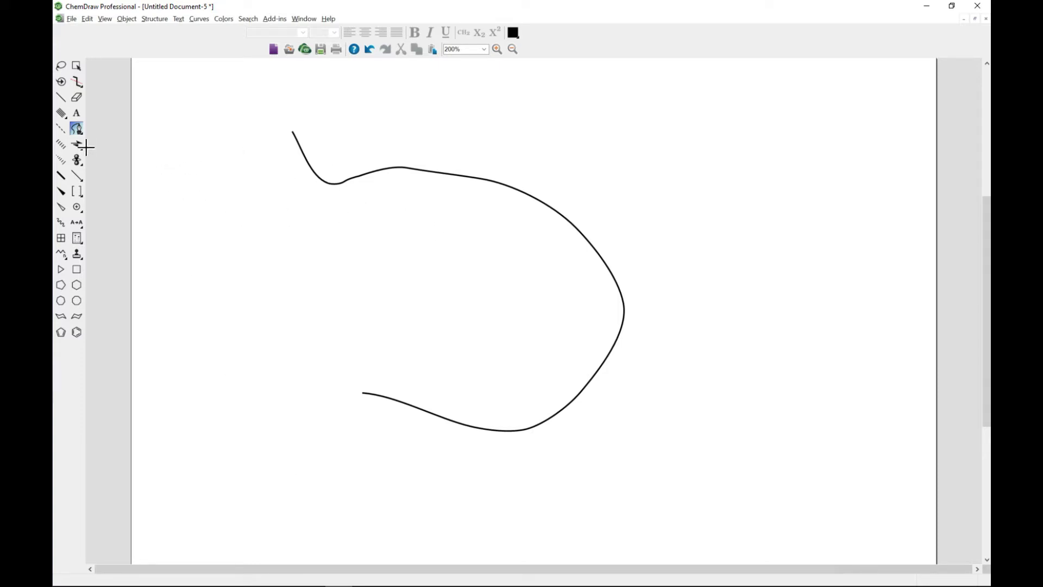
Build a two-lobed curve at the upper right from four anchor points with the Edit Curve pen.
left_click(80, 130)
left_click(96, 128)
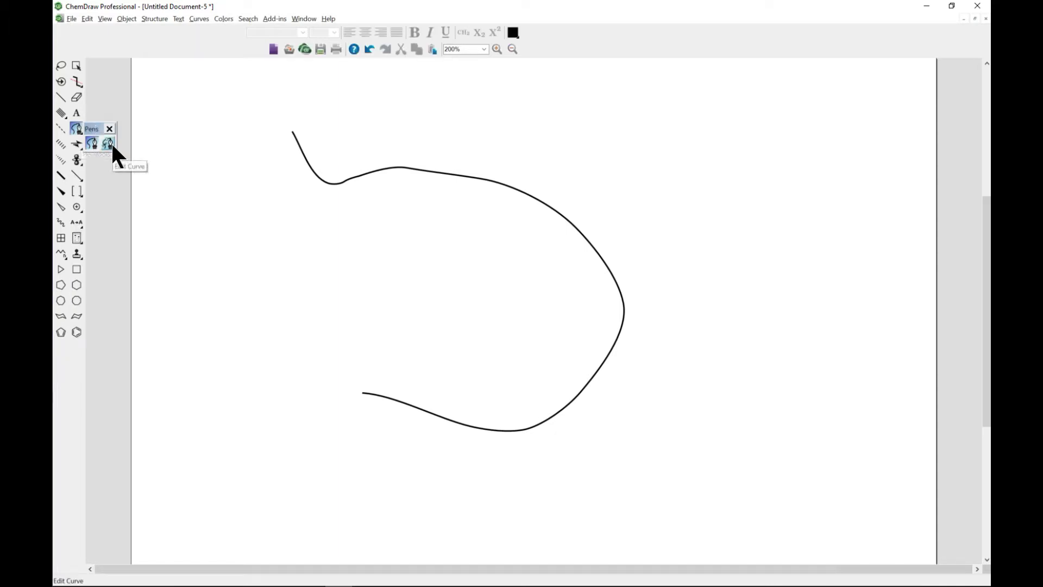
left_click(111, 142)
left_click_drag(572, 150, 740, 101)
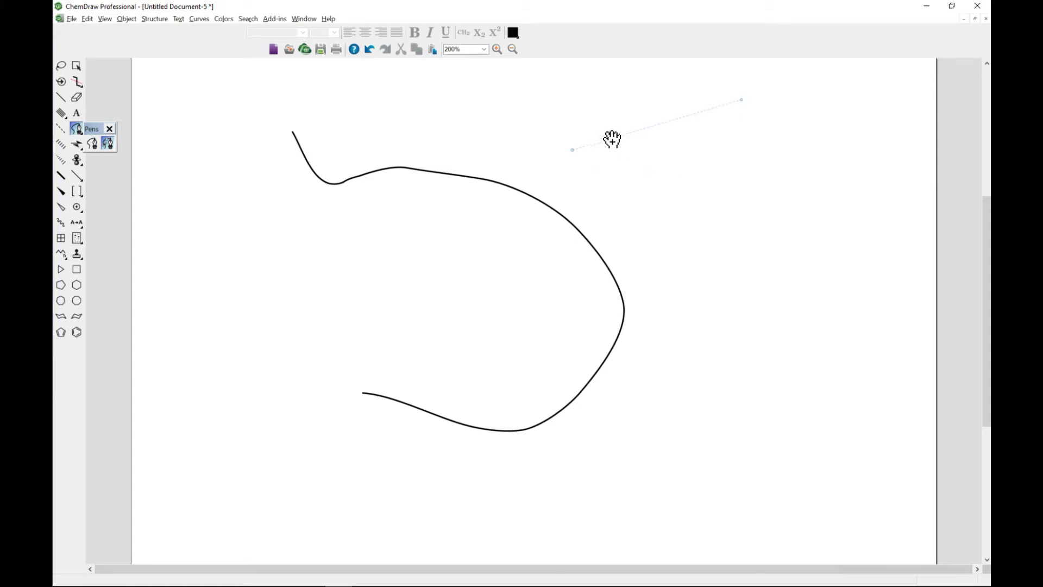
mouse_move(612, 135)
left_mouse_down()
mouse_move(626, 183)
mouse_move(659, 158)
mouse_move(479, 107)
mouse_move(340, 83)
mouse_move(478, 168)
mouse_move(377, 72)
left_mouse_up()
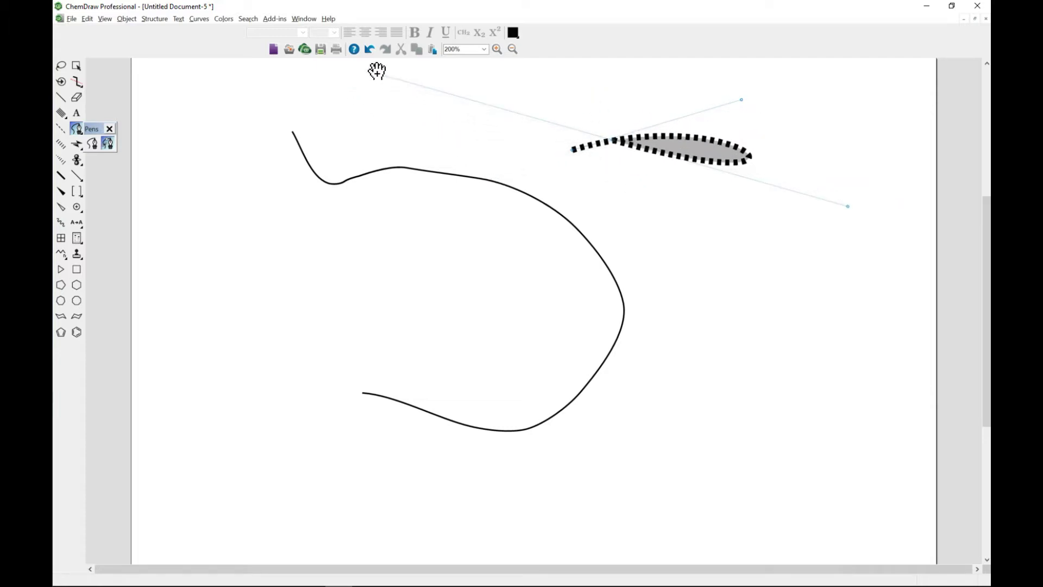
left_click_drag(740, 98, 768, 223)
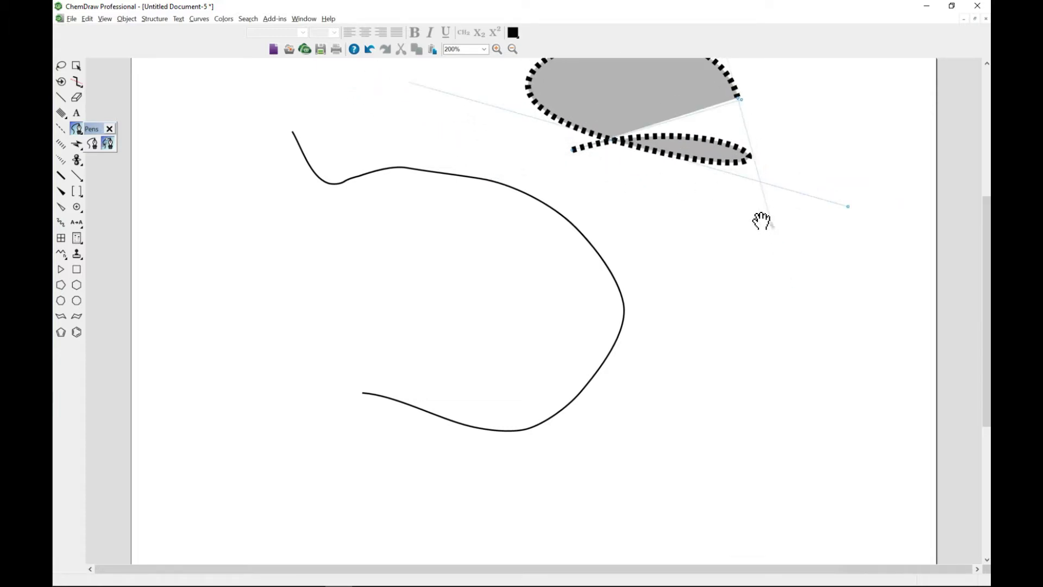
left_click_drag(581, 157, 580, 70)
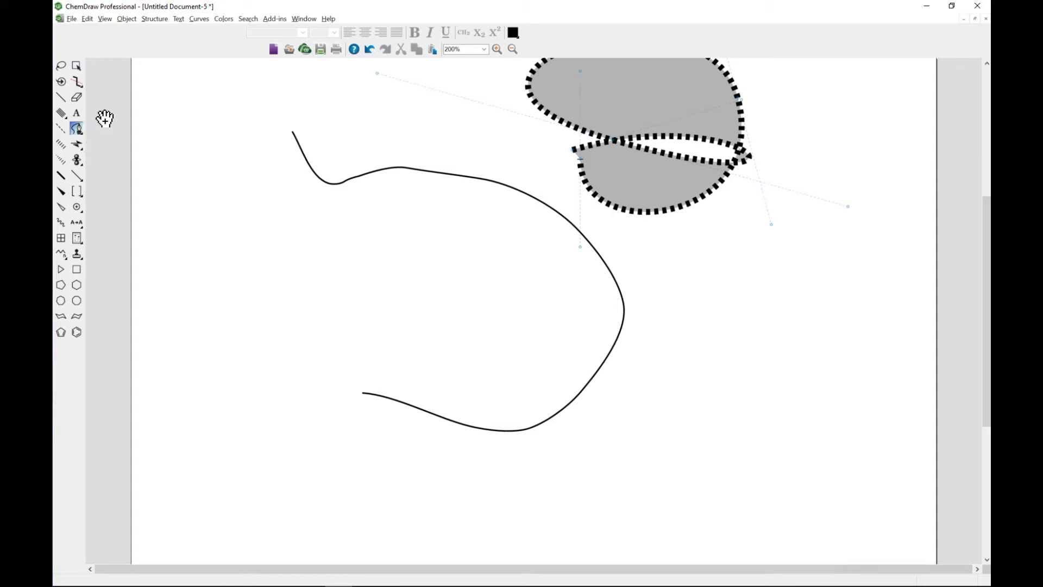
Marquee-select the plain curve, move it left, scale it to about 83% and rotate it about 12°.
left_click(76, 66)
left_click_drag(217, 100, 681, 491)
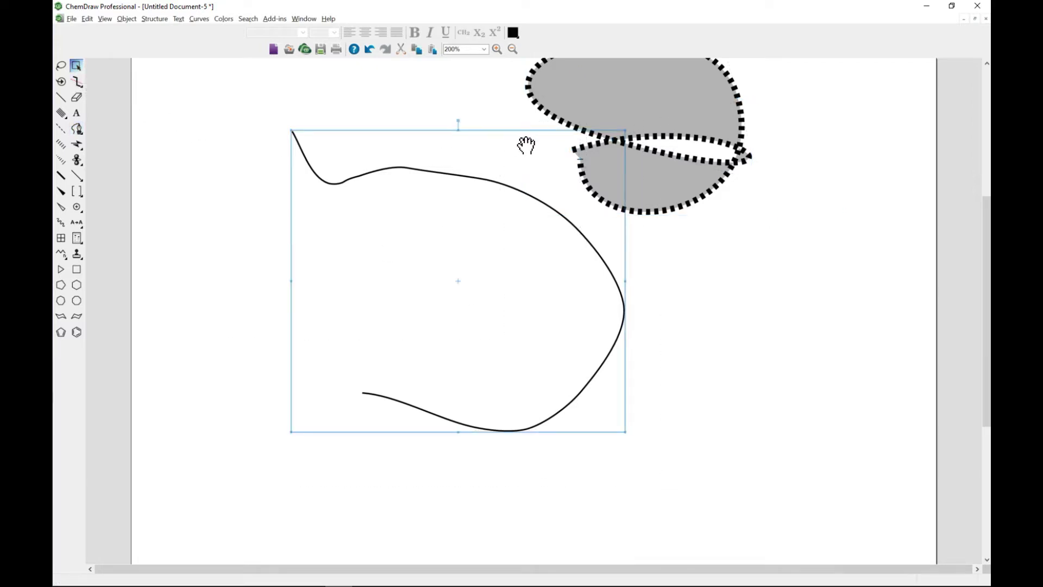
left_click_drag(526, 144, 440, 190)
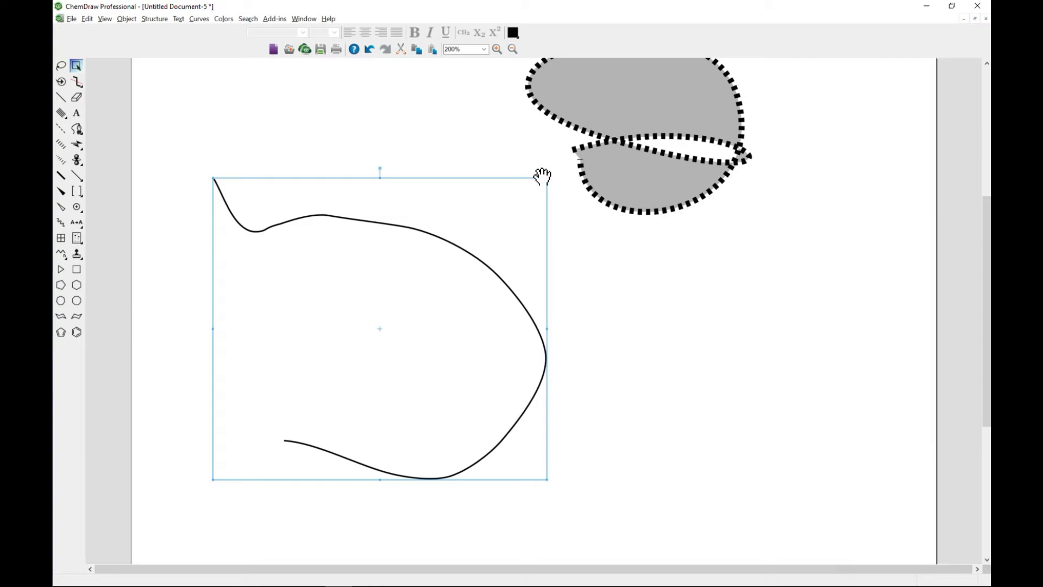
left_click_drag(544, 178, 526, 188)
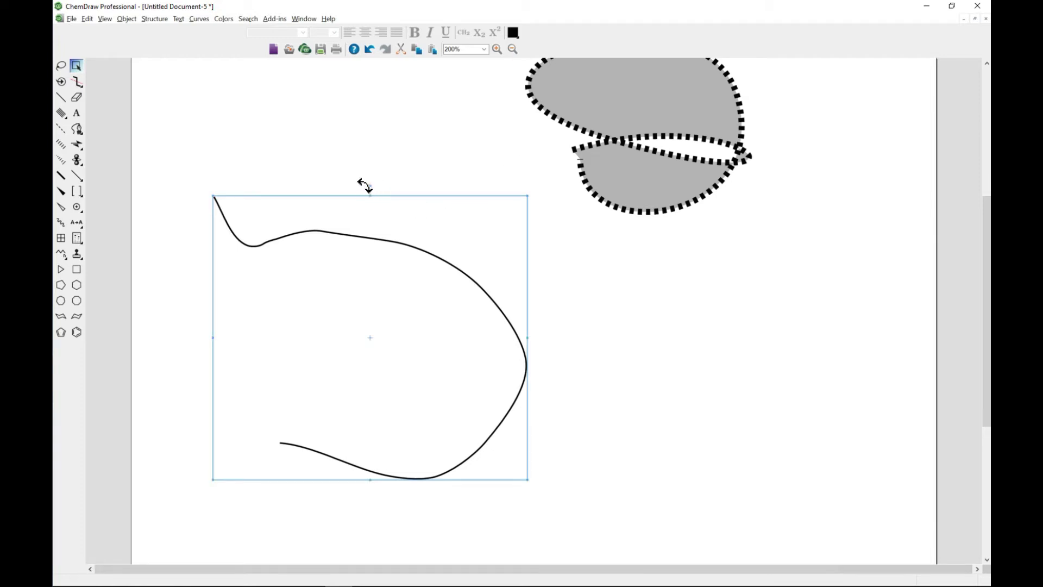
mouse_move(364, 184)
left_mouse_down()
mouse_move(293, 197)
mouse_move(418, 193)
mouse_move(462, 245)
mouse_move(477, 299)
mouse_move(450, 190)
mouse_move(318, 197)
mouse_move(400, 209)
mouse_move(373, 194)
mouse_move(356, 203)
mouse_move(376, 207)
mouse_move(369, 200)
left_mouse_up()
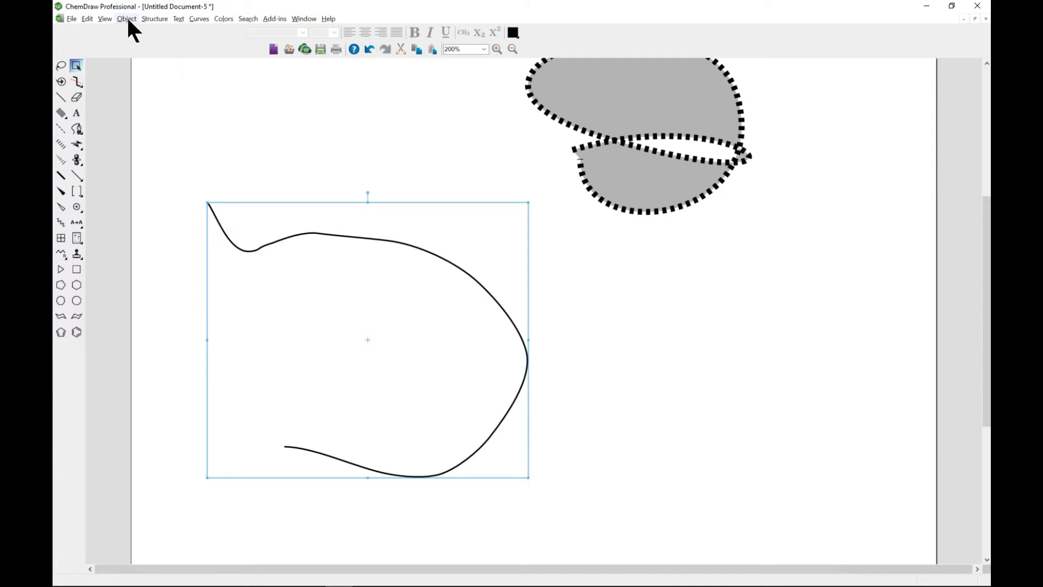
Deselect the curve and look through Object > Apply Object Settings from without choosing a style.
left_click(176, 106)
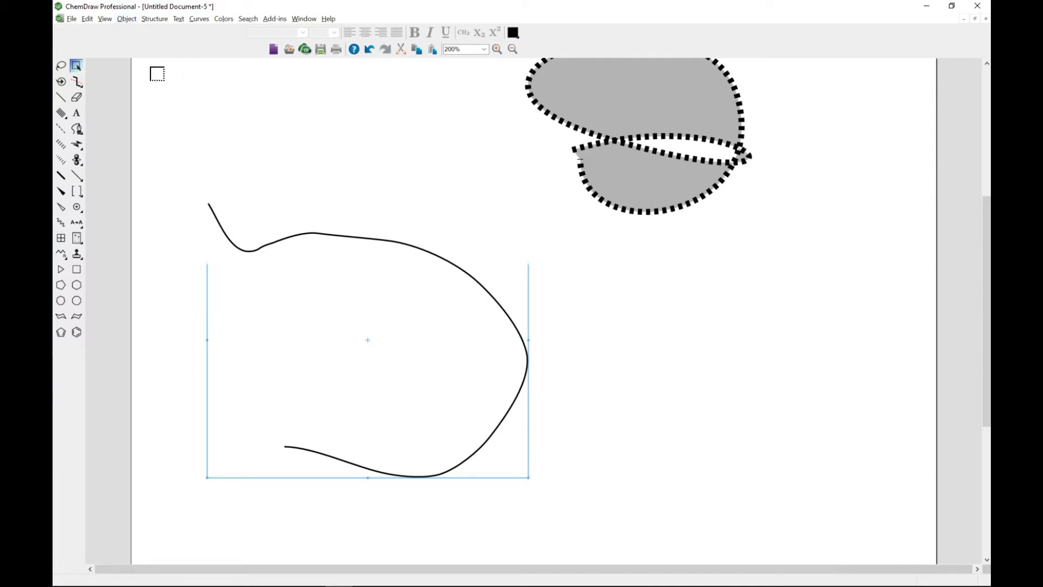
left_click(126, 18)
mouse_move(129, 44)
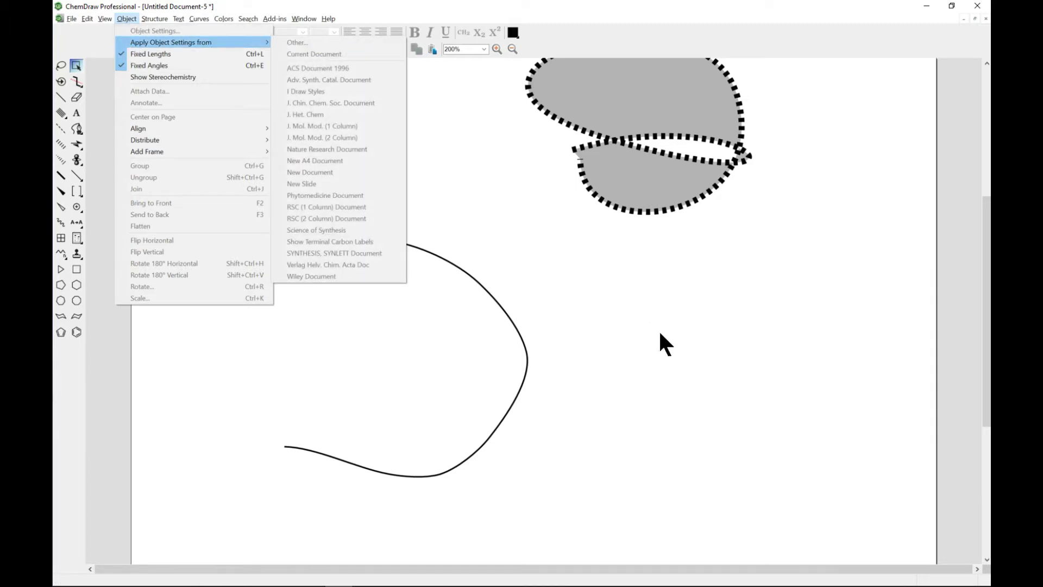
left_click(60, 224)
Draw a five-bond zigzag carbon chain right of the curve with the Chain tool.
left_click(61, 223)
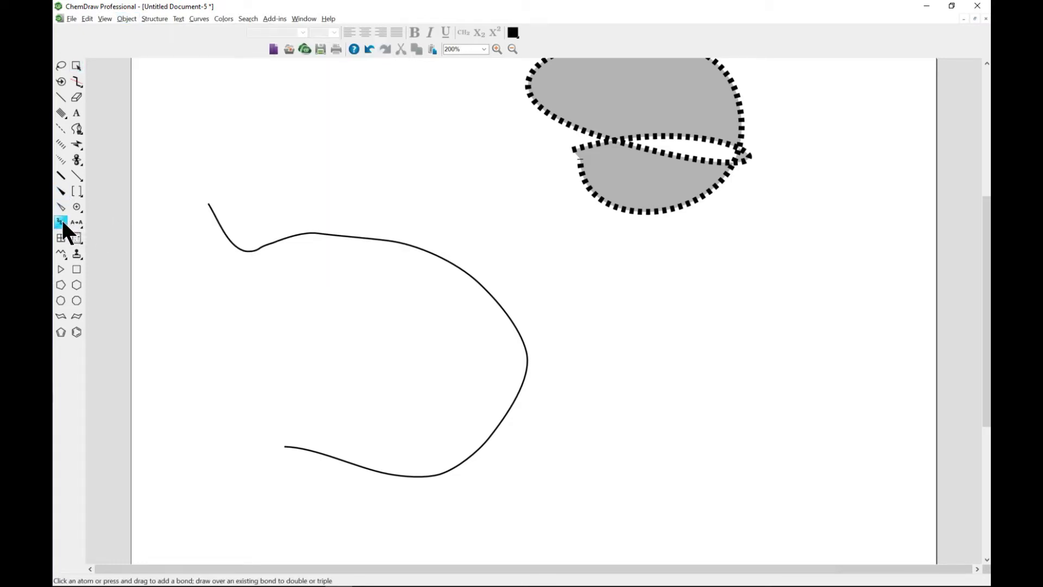
left_click(63, 251)
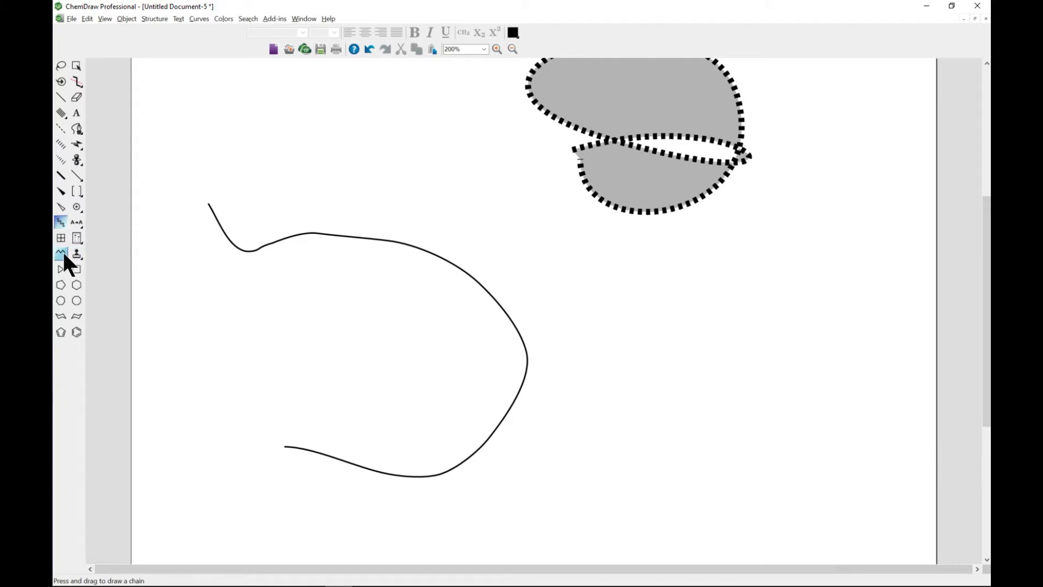
left_click_drag(602, 336, 796, 357)
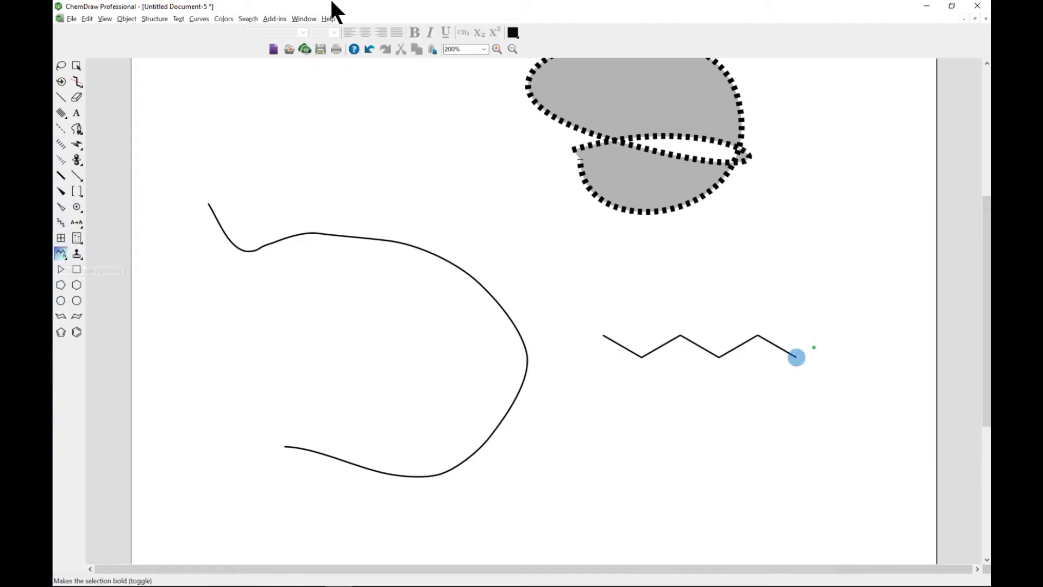
left_click(127, 18)
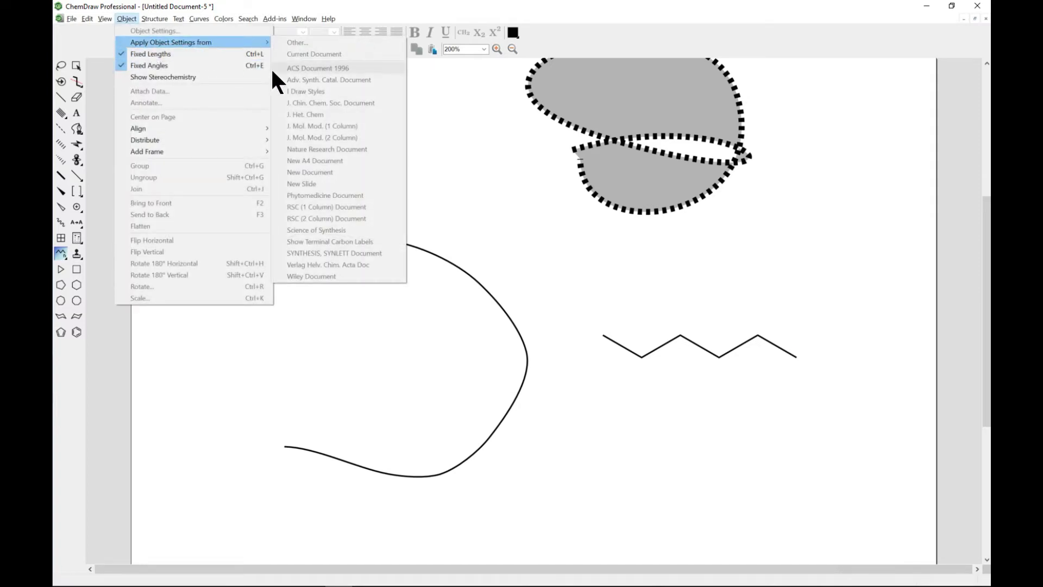
Apply a journal style's object settings to the chain and set them as document defaults.
left_click(79, 65)
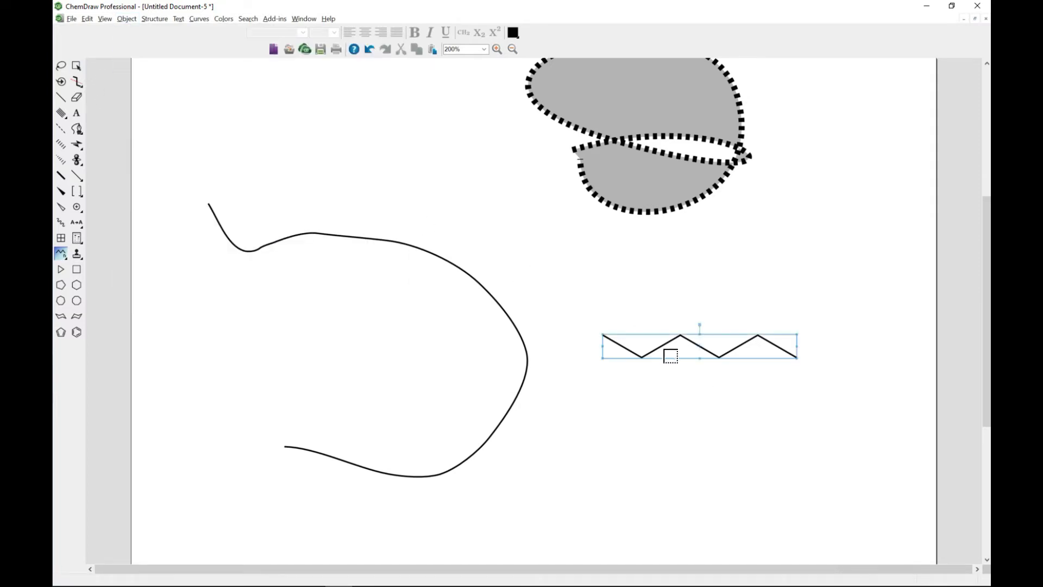
left_click(130, 19)
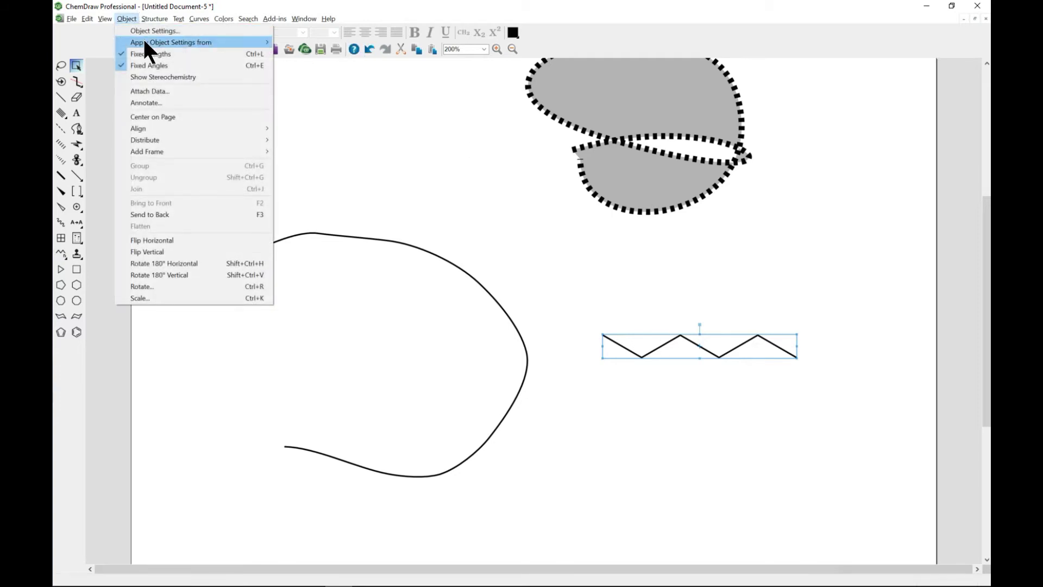
mouse_move(176, 43)
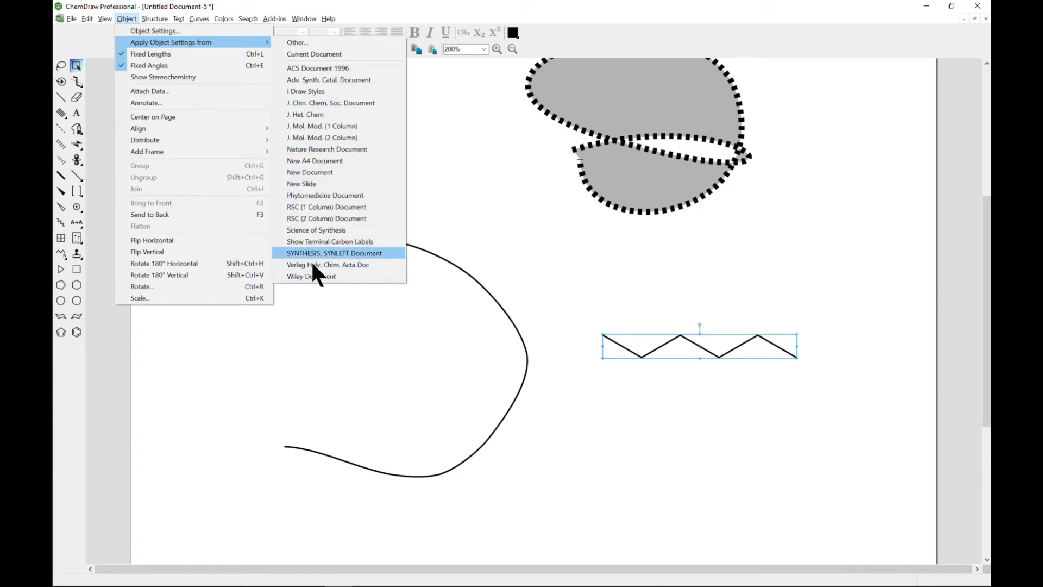
left_click(315, 276)
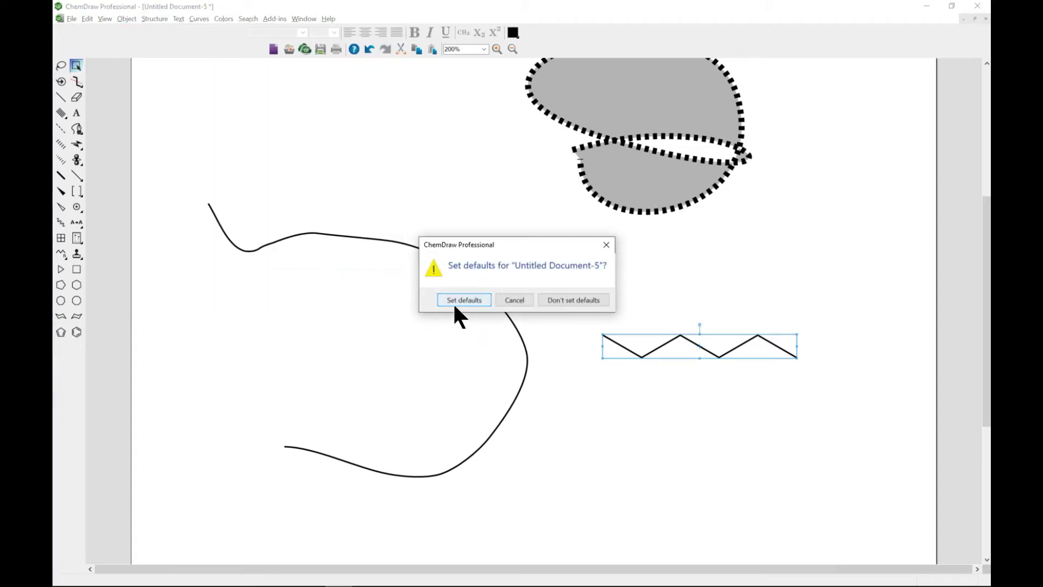
left_click(454, 300)
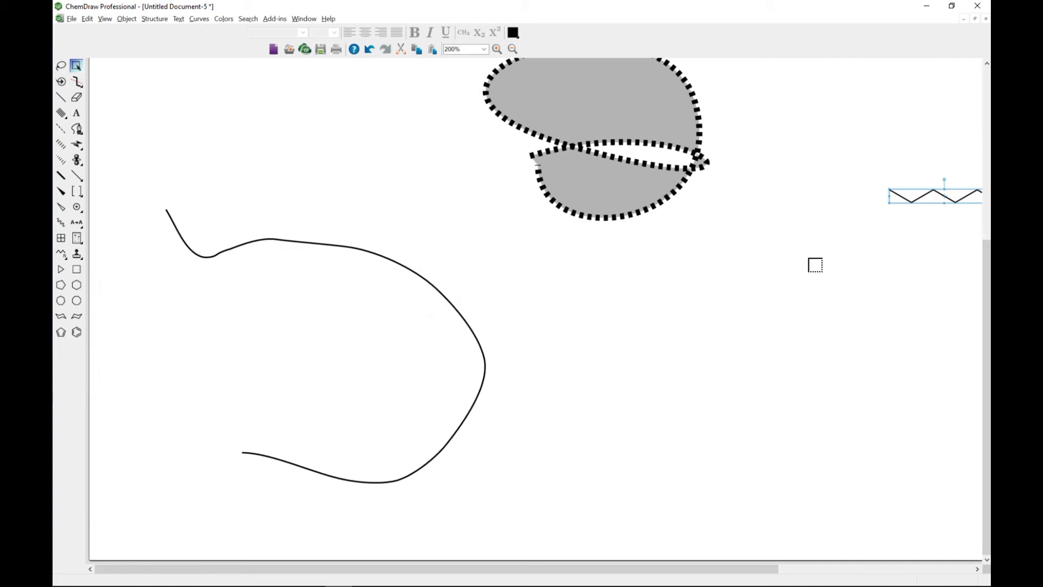
Apply the J. Mol. Mod. (1 Column) object settings and keep them as document defaults.
key("ctrl+0")
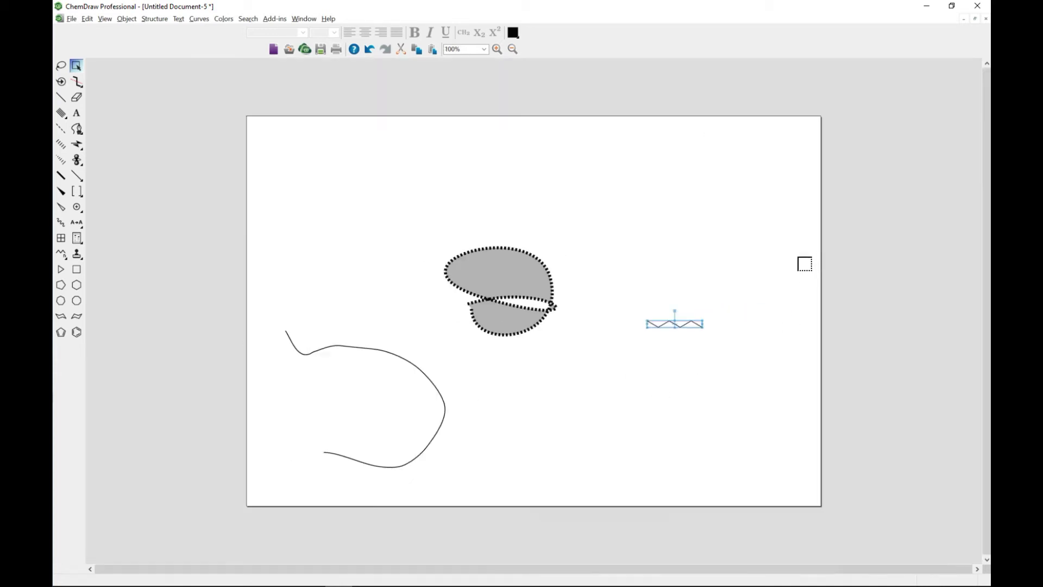
scroll(703, 315, "up", 3)
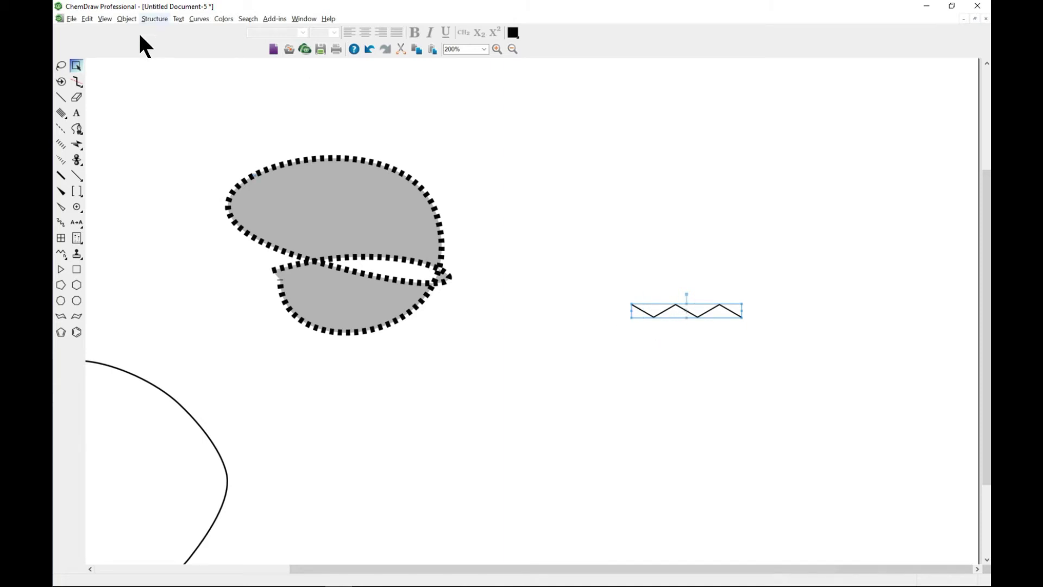
left_click(128, 15)
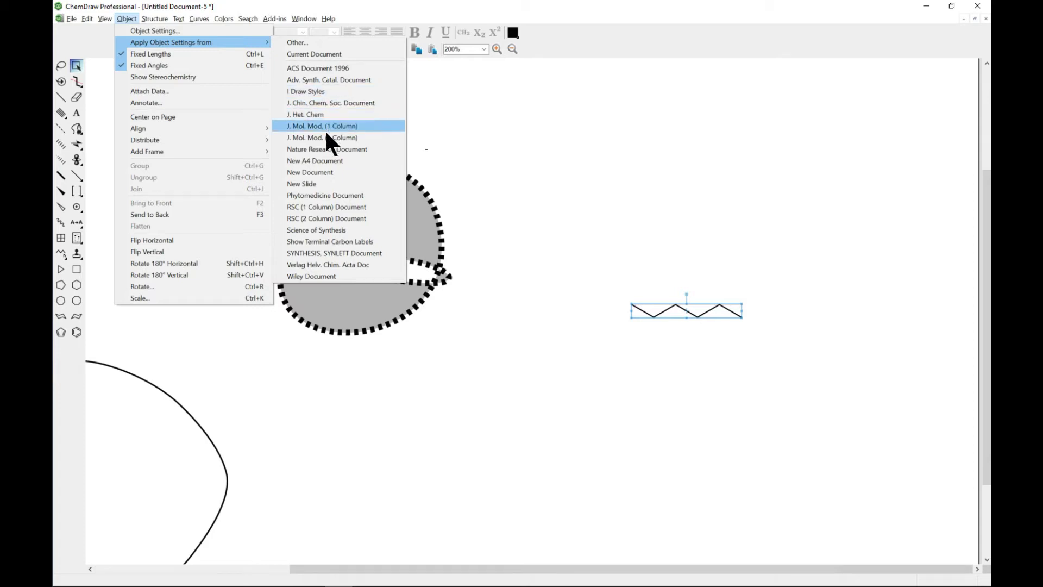
left_click(330, 150)
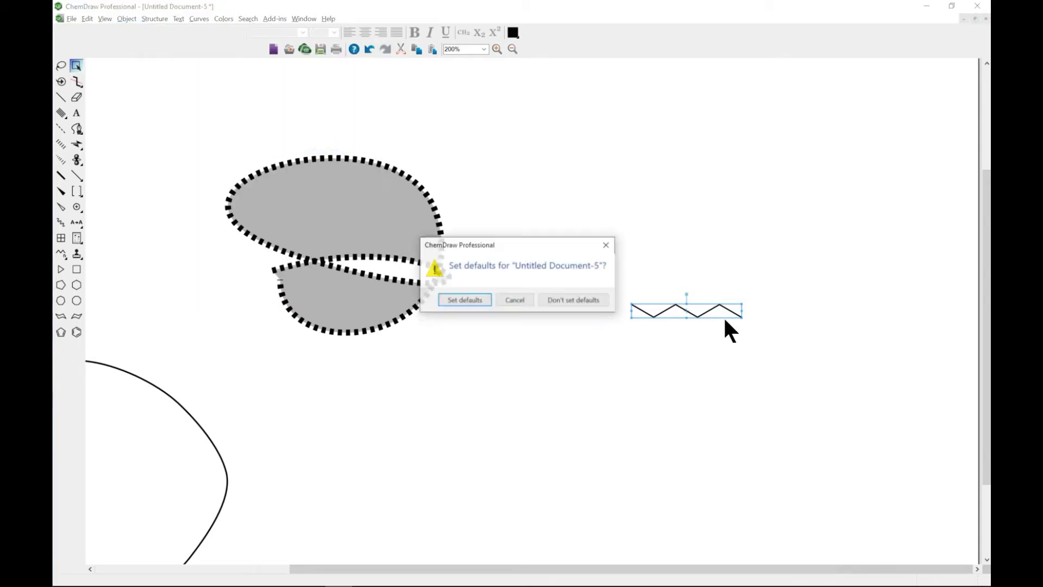
left_click(476, 296)
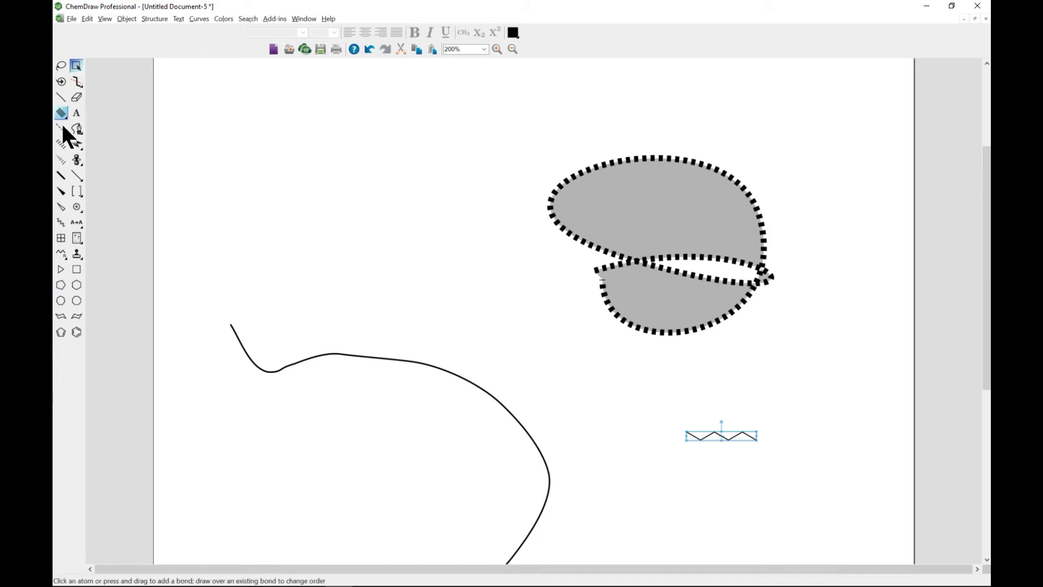
Flip the selected zigzag chain vertically with Object > Flip Vertical.
left_click(132, 18)
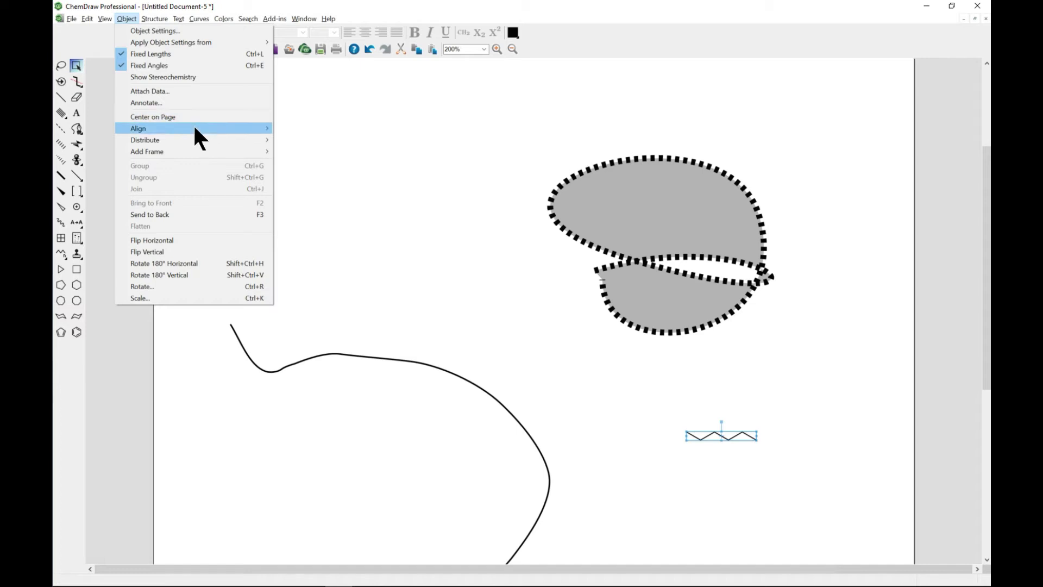
mouse_move(191, 154)
key("Escape")
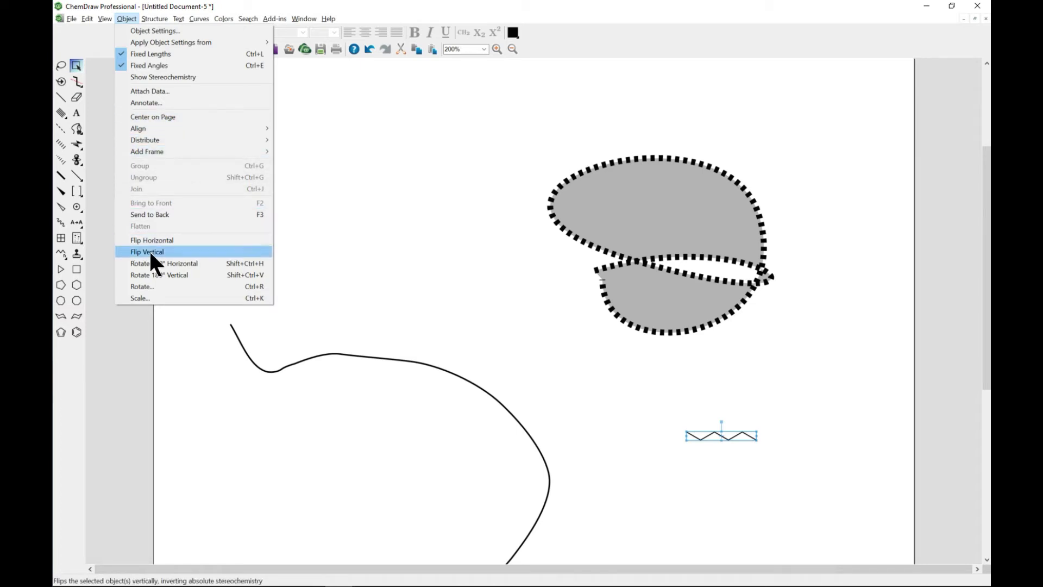
left_click(184, 275)
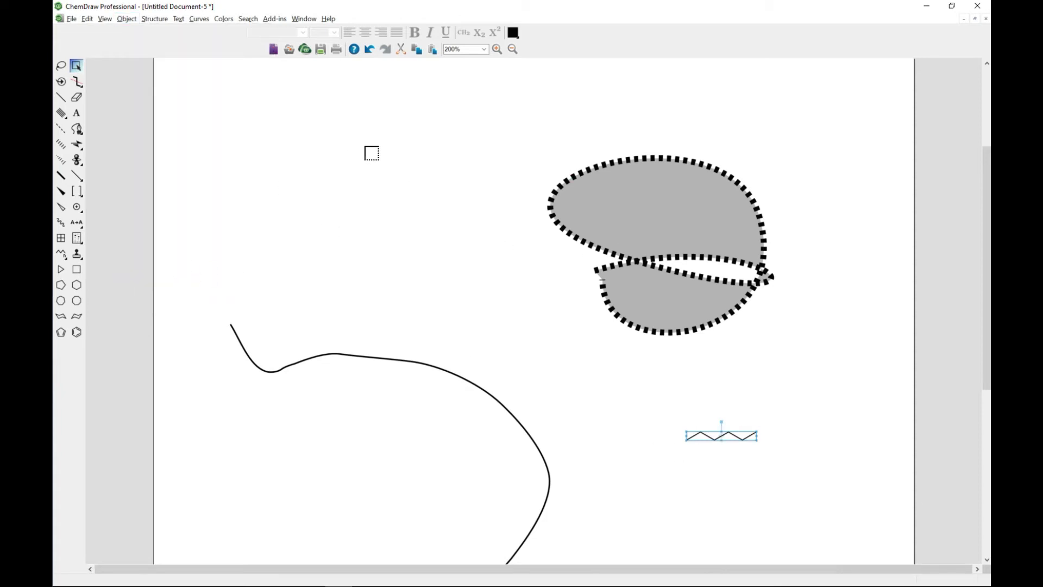
Select both grey shapes and close the Scale dialog without resizing, then deselect them.
left_click_drag(480, 137, 822, 357)
left_click(130, 20)
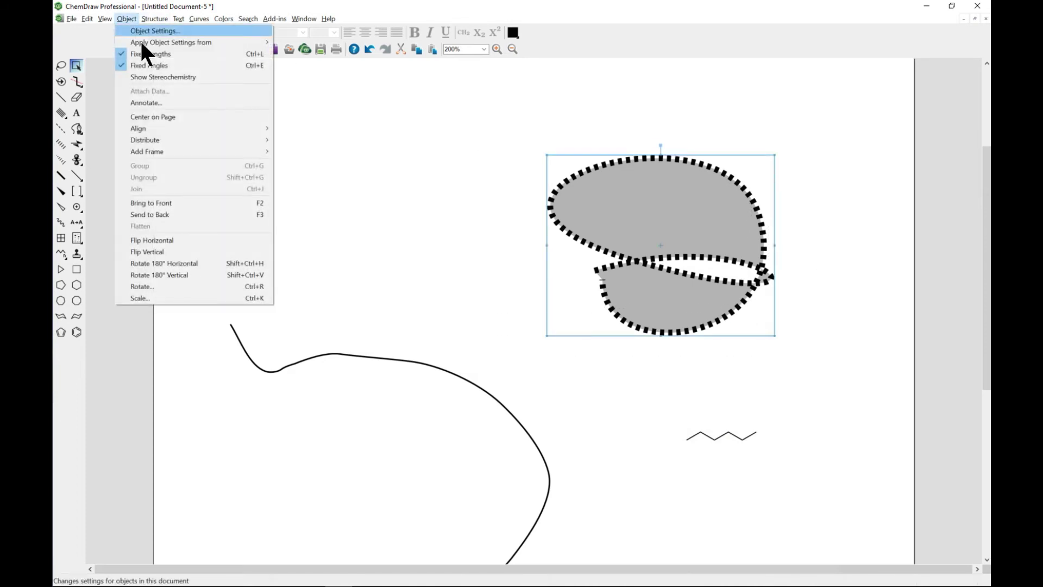
left_click(185, 298)
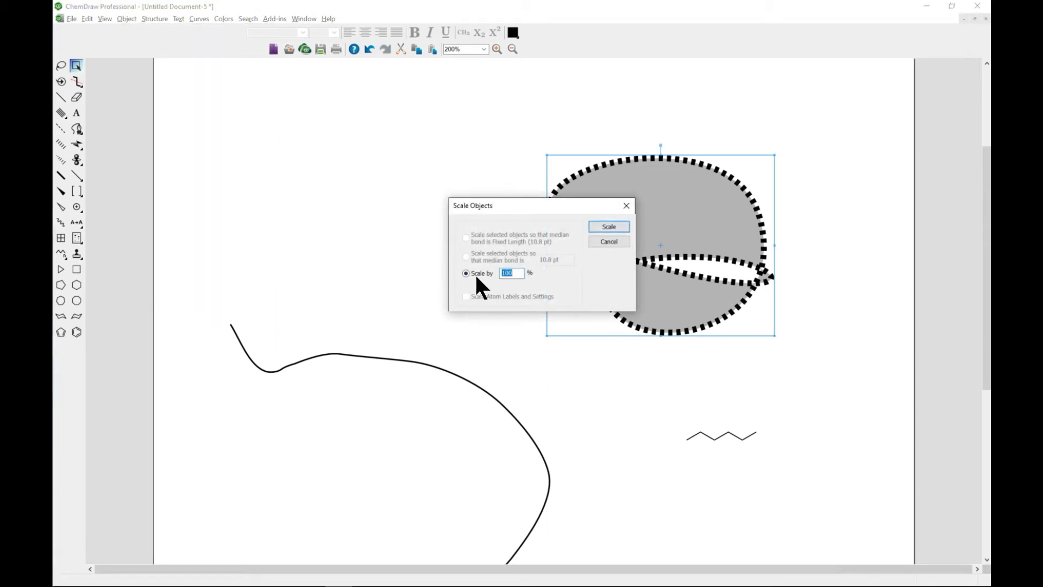
left_click(626, 206)
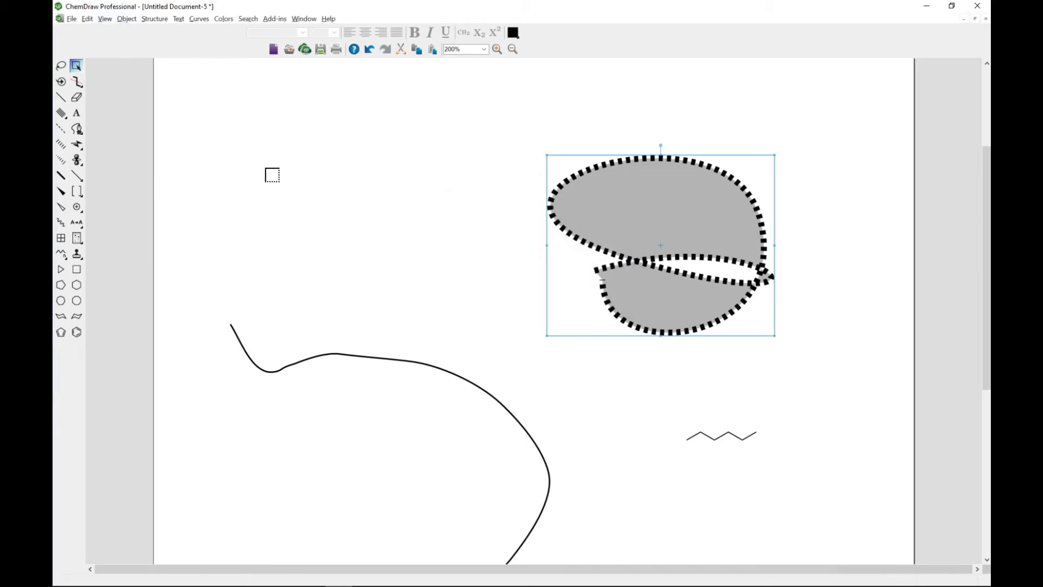
left_click(127, 19)
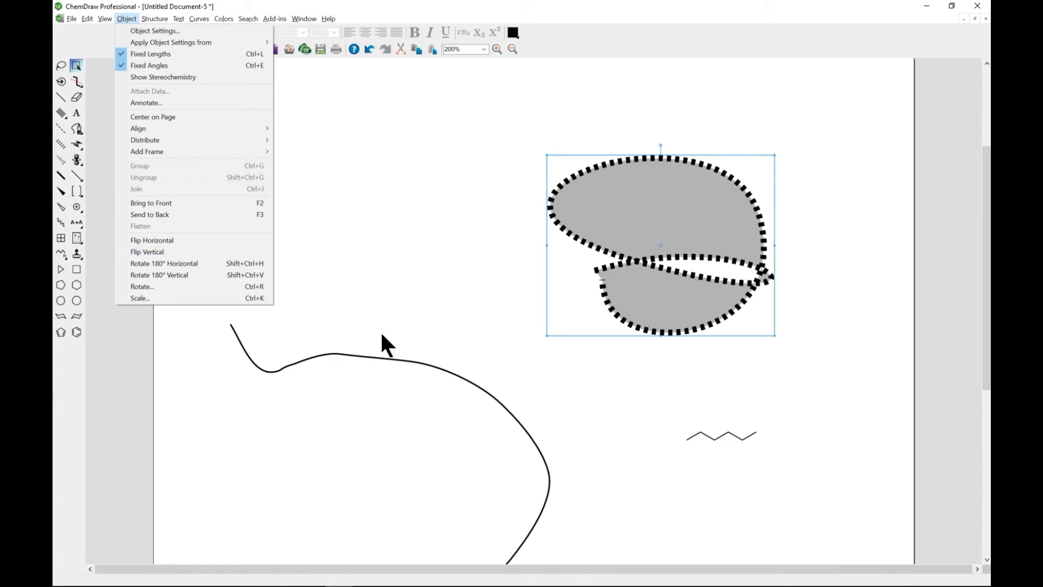
left_click(387, 345)
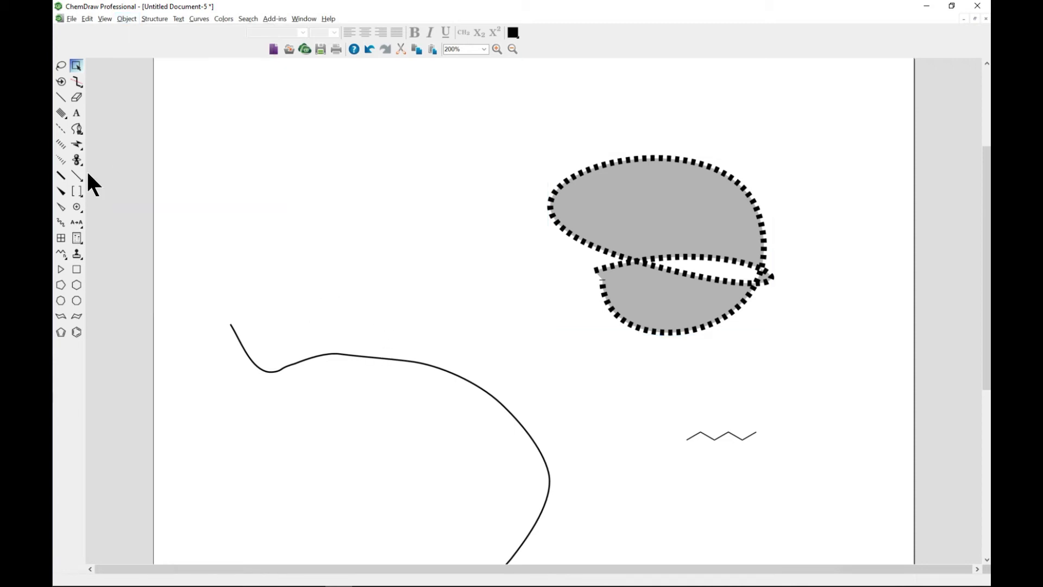
Create a CH2 atom label with a single bond near the upper left of the page.
left_click(60, 98)
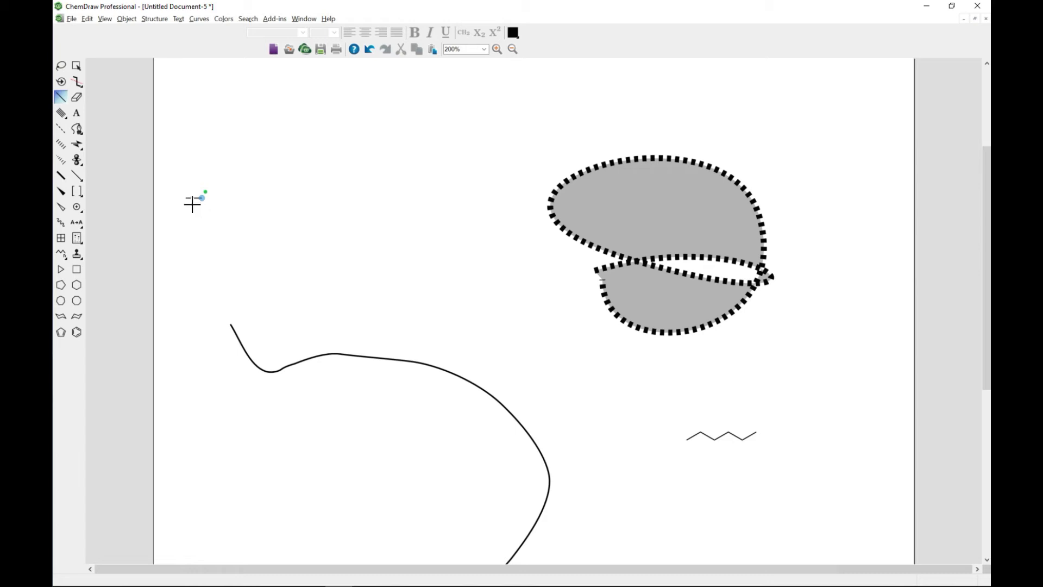
left_click(77, 112)
left_click(205, 213)
left_click_drag(213, 201, 222, 205)
Select the CH2 fragment, copy it and paste a copy beside it.
left_click(76, 65)
left_click(199, 185)
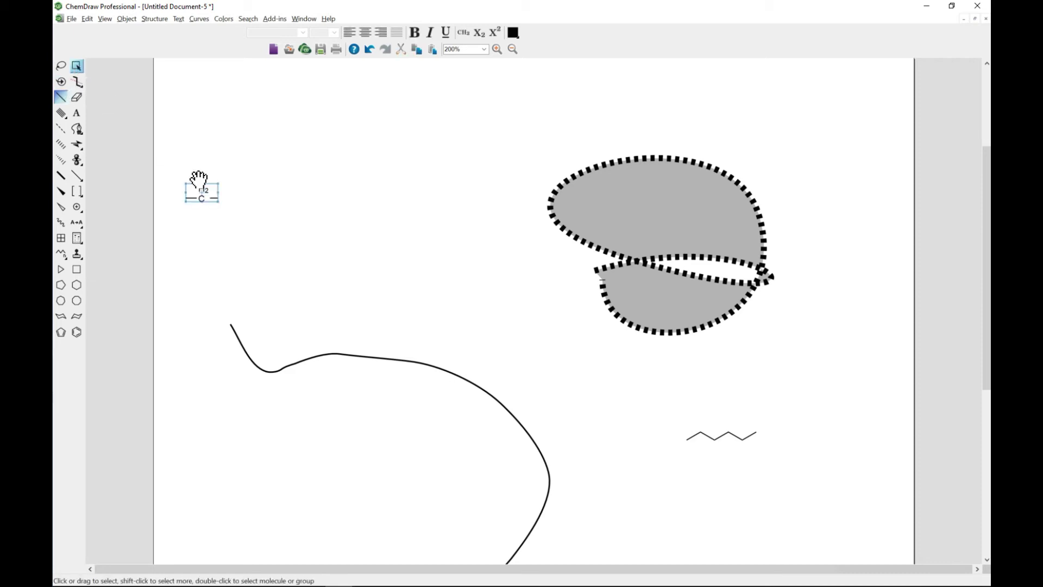
left_click_drag(228, 207, 228, 206)
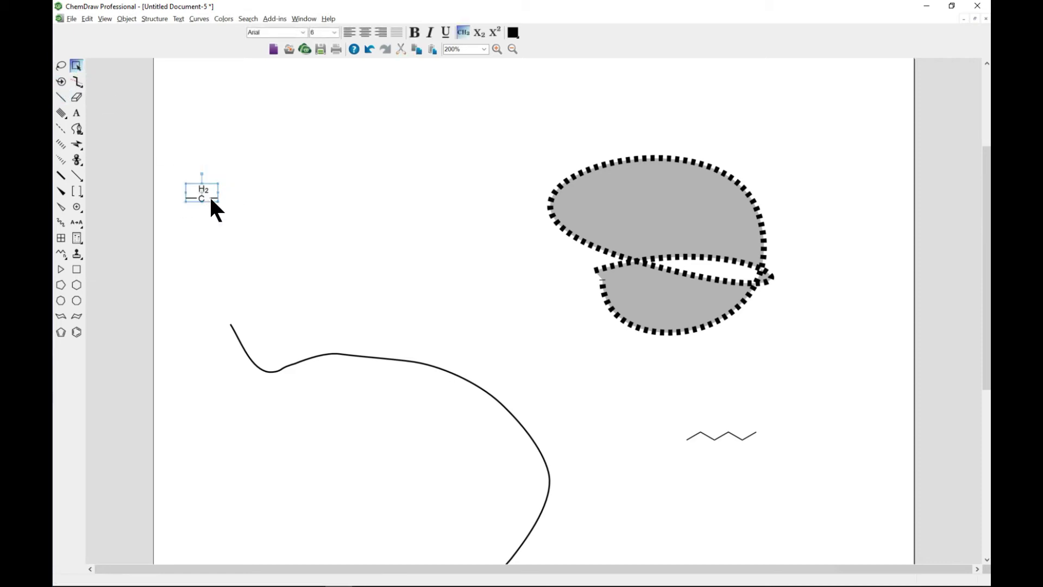
right_click(211, 197)
left_click(234, 216)
right_click(256, 194)
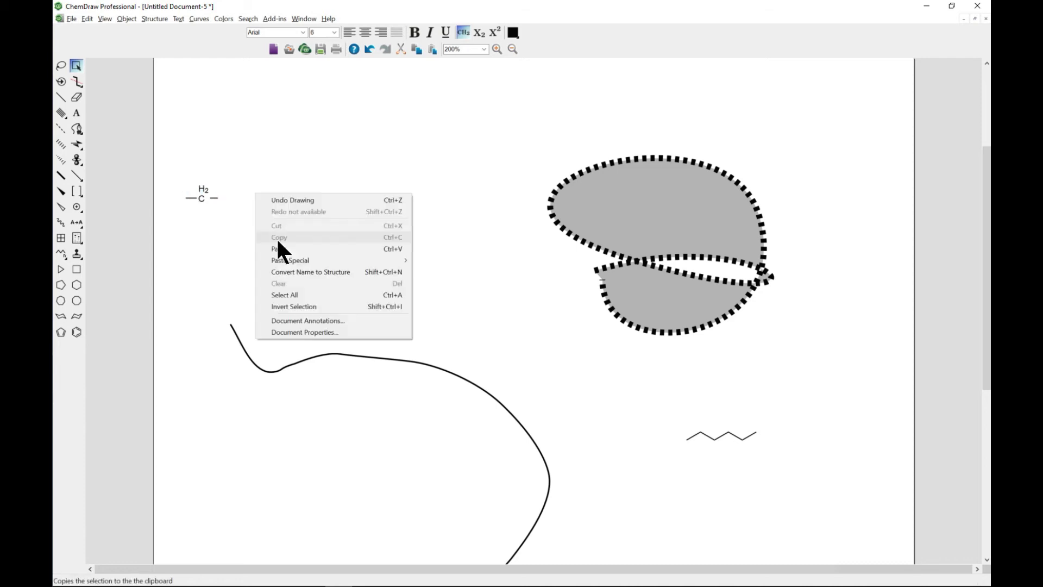
left_click(278, 245)
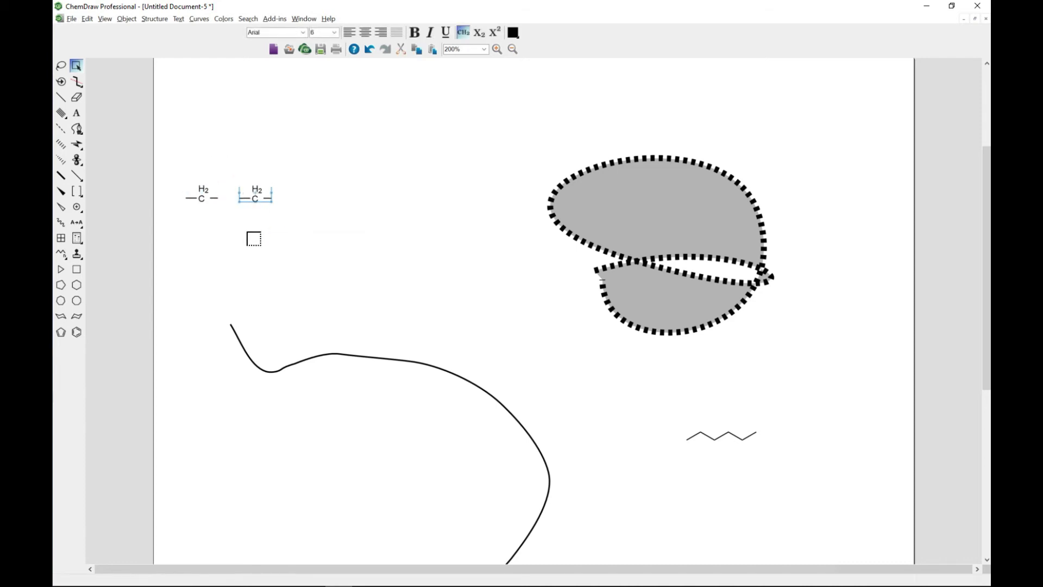
left_click(250, 235)
scroll(227, 217, "up", 2)
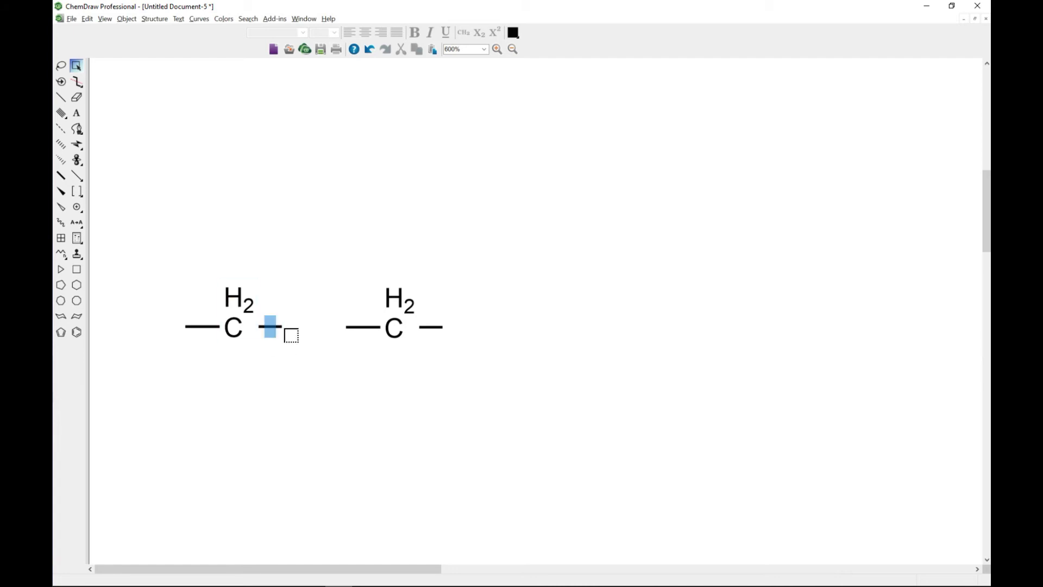
left_click(394, 307)
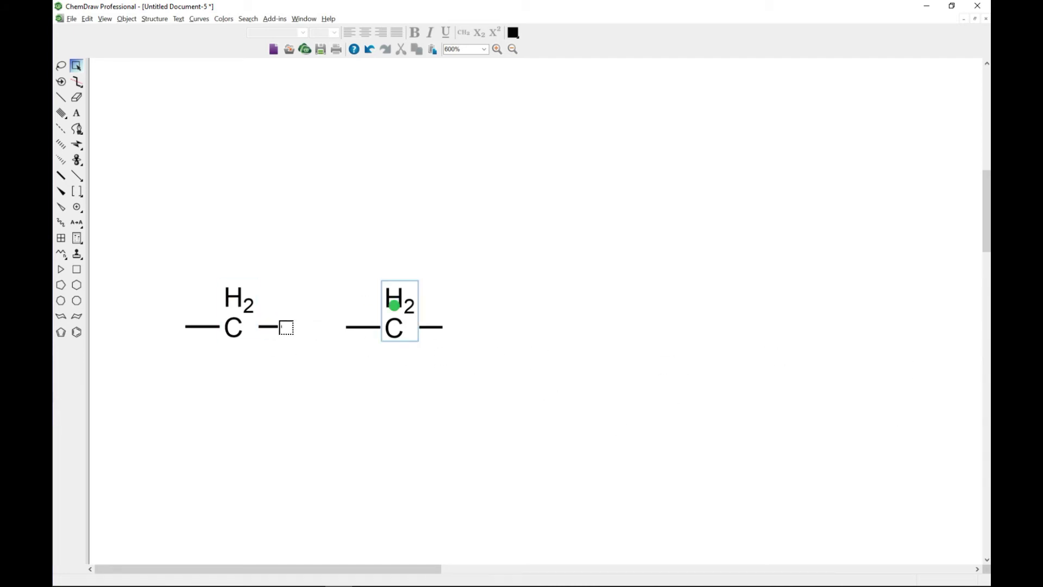
left_click(357, 342)
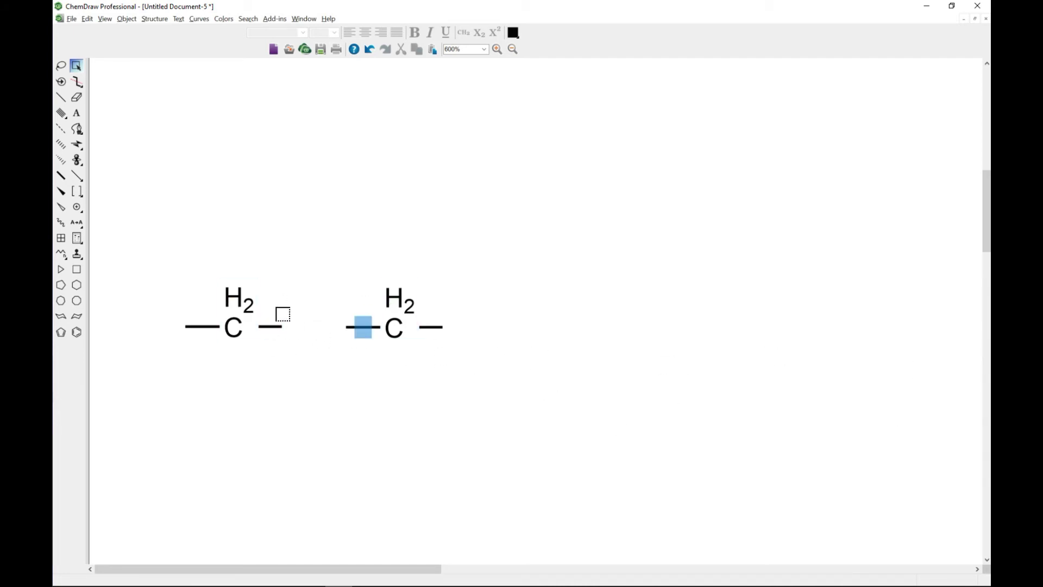
left_click_drag(274, 308, 363, 346)
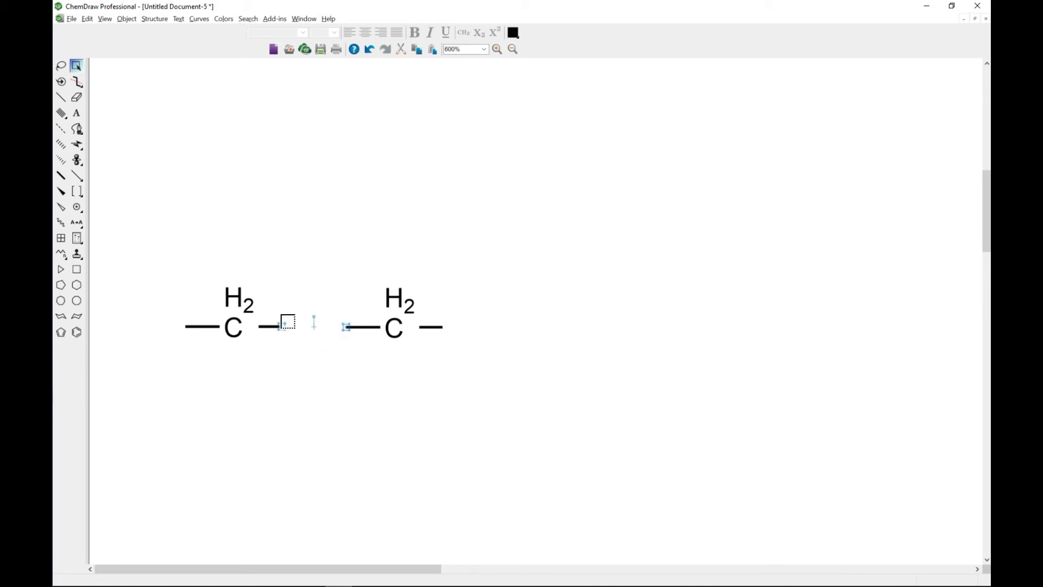
left_click_drag(270, 291, 350, 345)
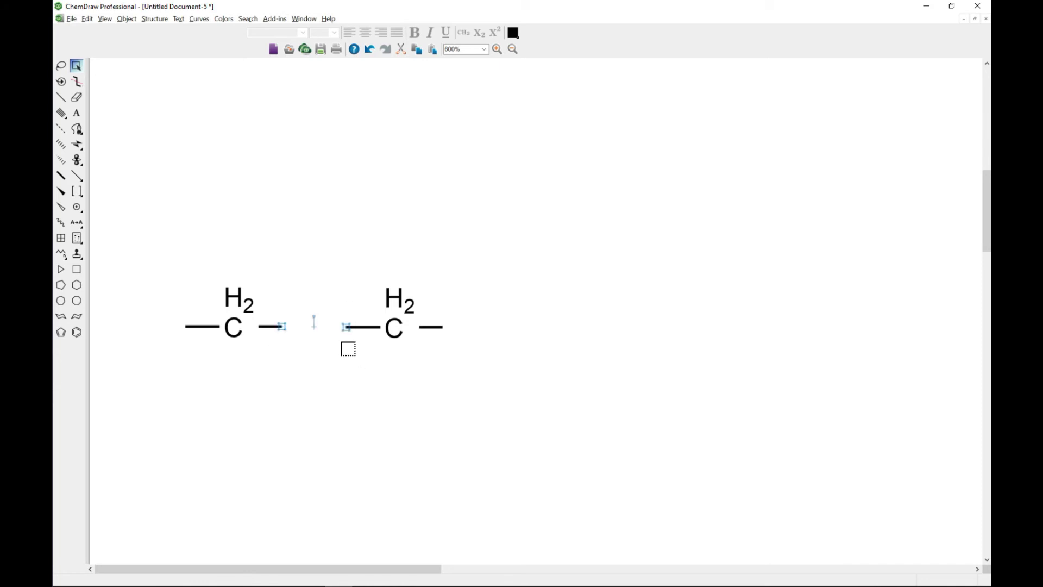
left_click(123, 20)
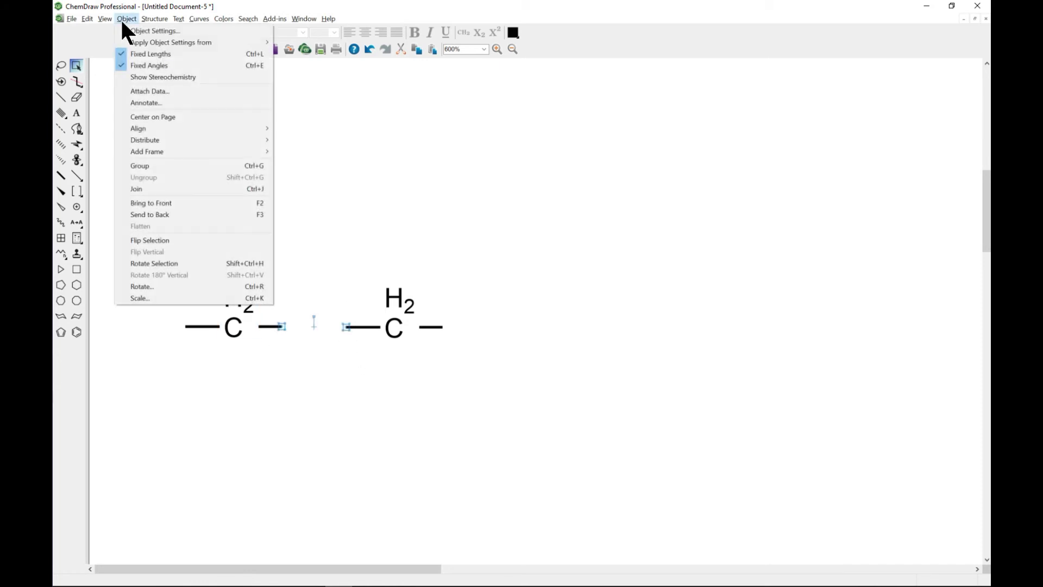
left_click(149, 188)
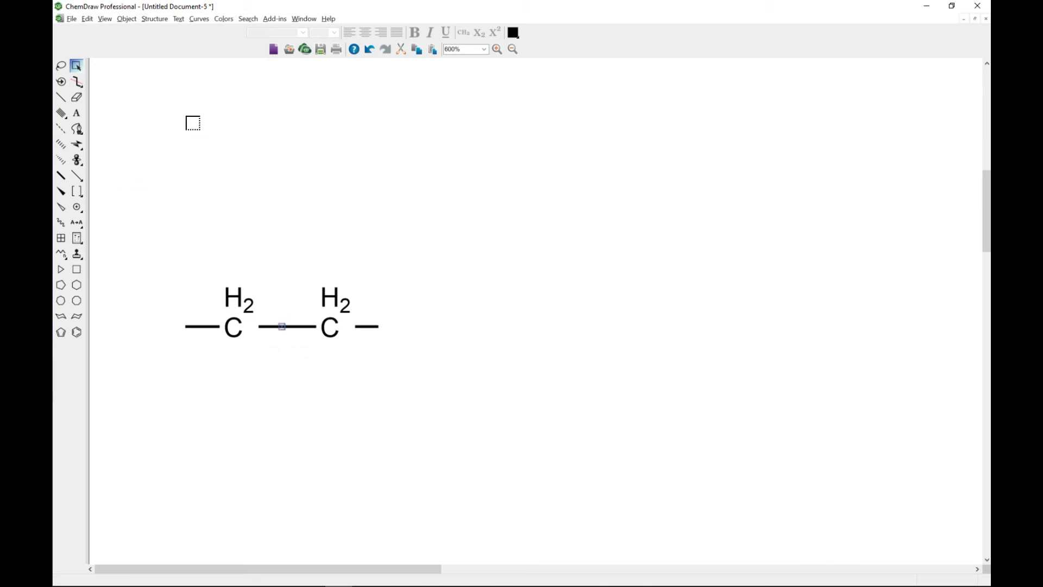
key("ctrl+z")
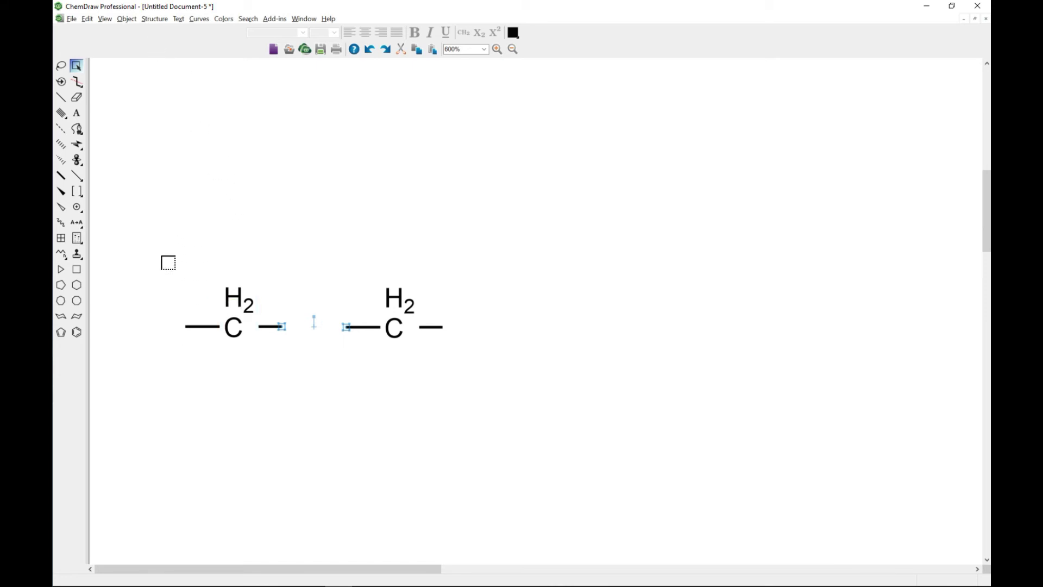
Group the two CH2 fragments and move the group toward the top of the page.
left_click_drag(163, 217, 478, 401)
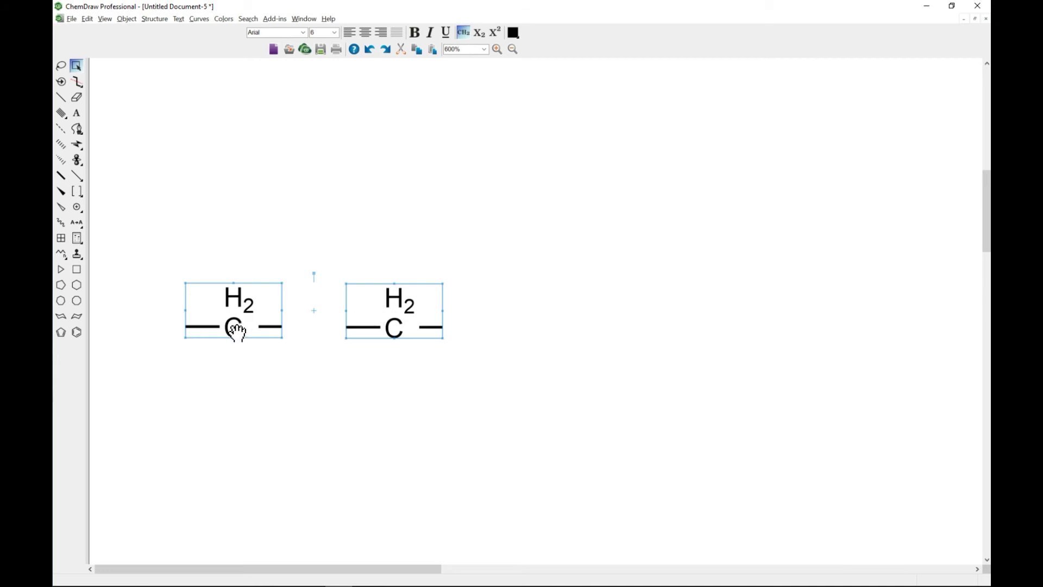
left_click(126, 20)
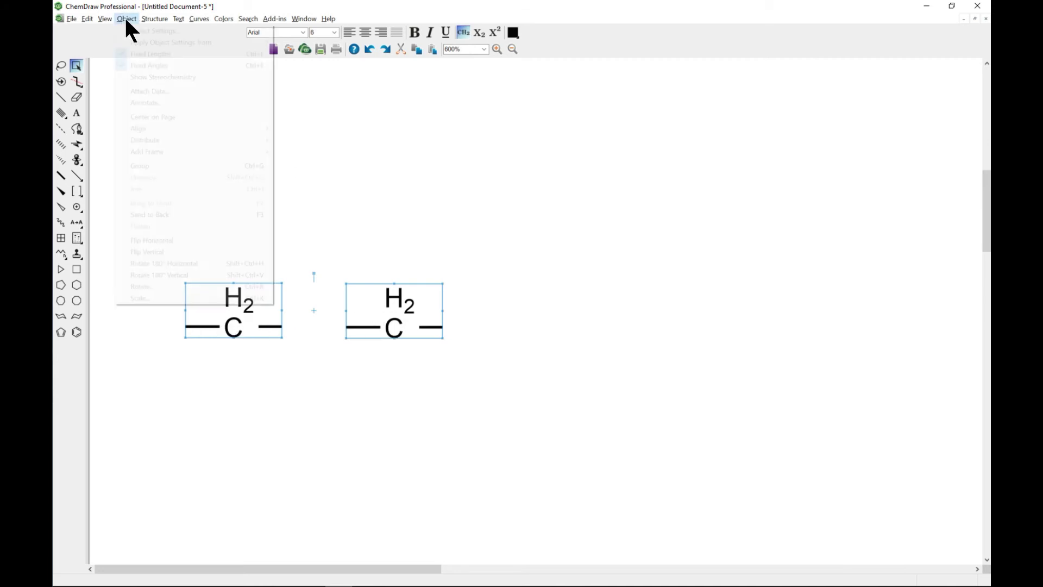
left_click(162, 165)
left_click_drag(332, 312, 317, 171)
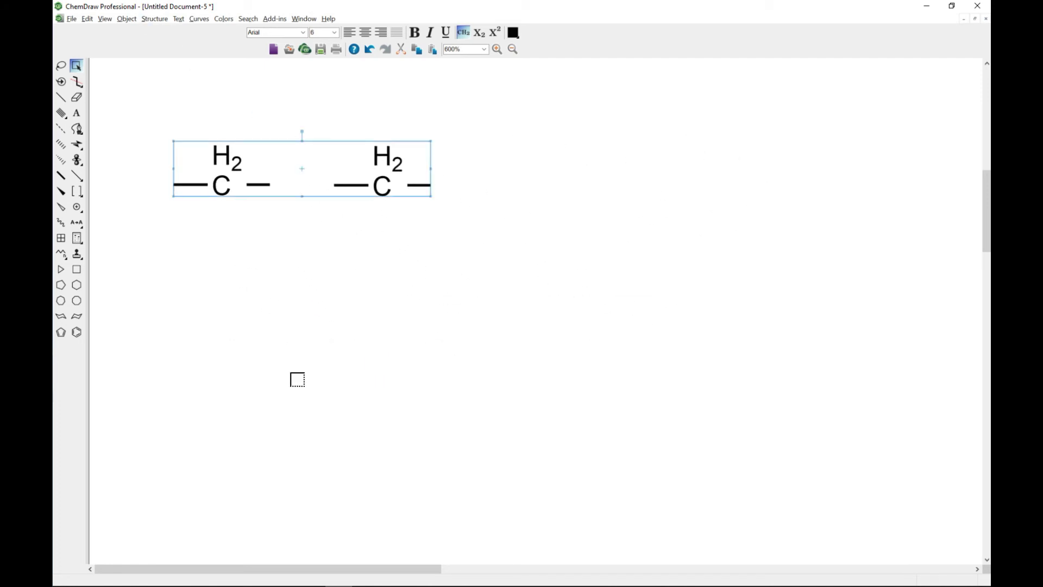
Flip the grouped CH2 fragments horizontally with Object > Flip Horizontal.
left_click(131, 19)
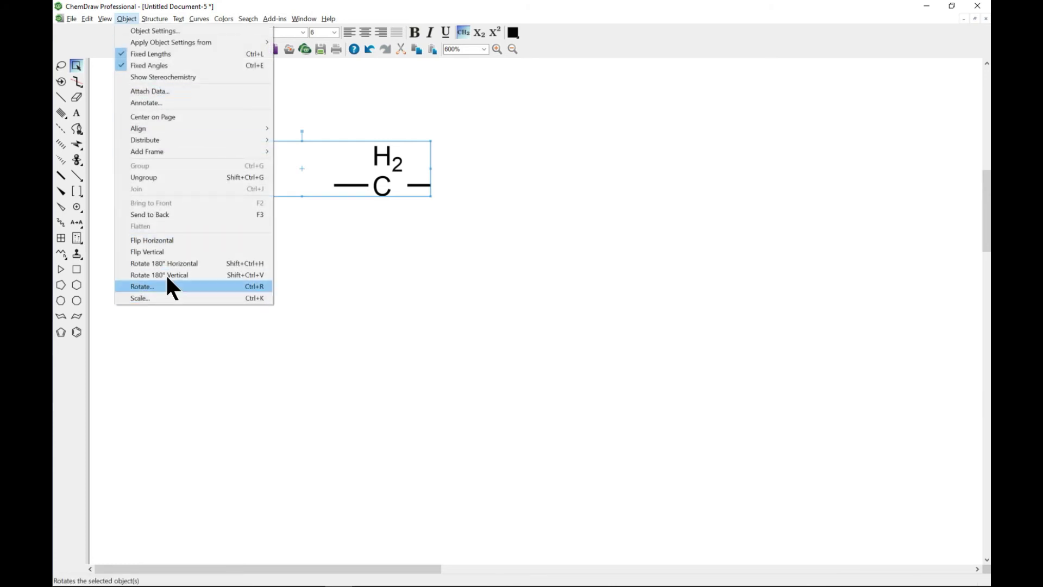
left_click(175, 240)
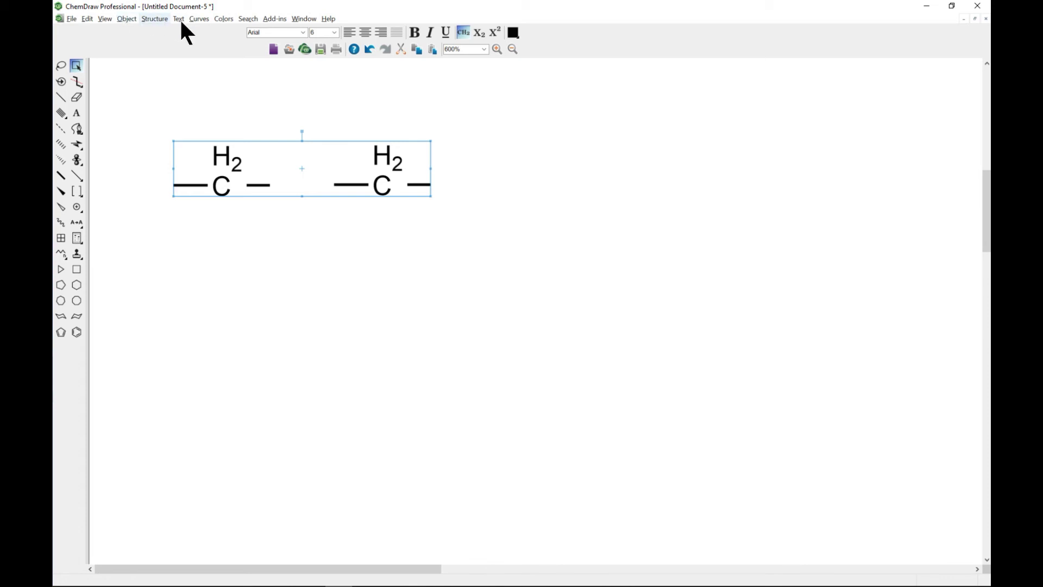
left_click(199, 19)
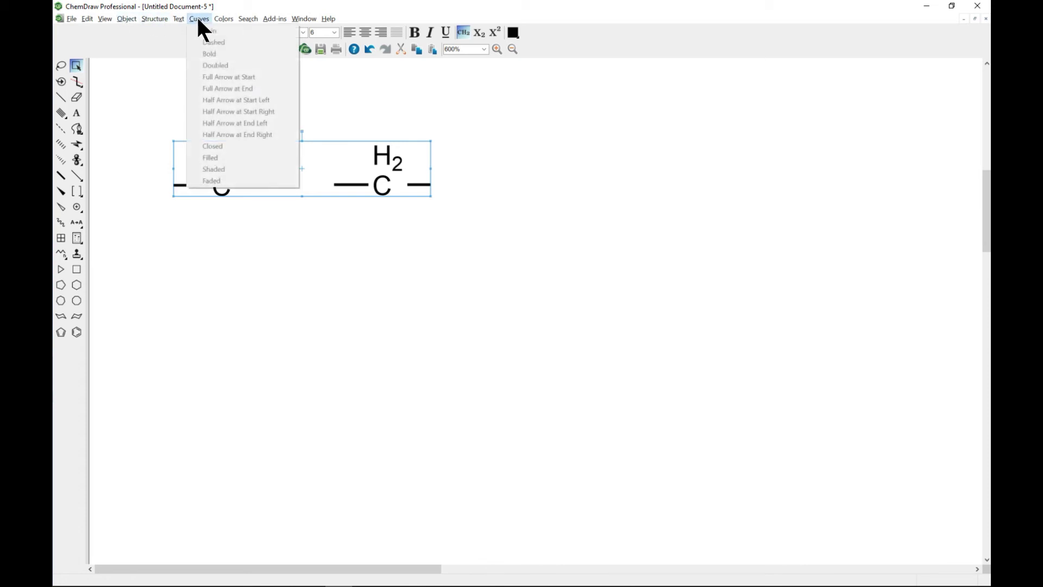
Draw a large 270° arc right of the fragments and a smaller arc below them.
left_click(79, 174)
left_click_drag(80, 176, 115, 170)
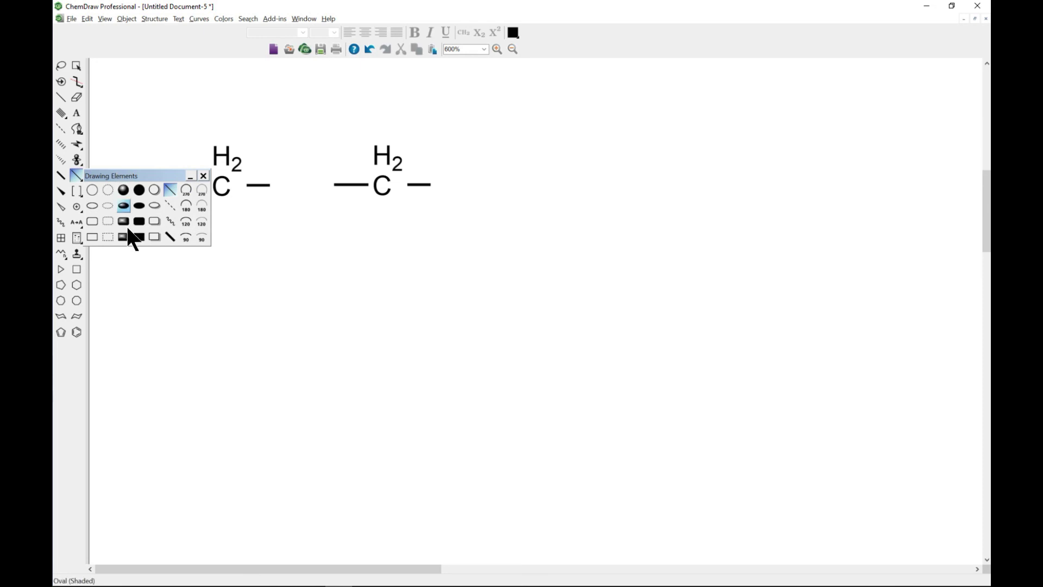
left_click(186, 190)
mouse_move(443, 303)
left_mouse_down()
mouse_move(473, 294)
mouse_move(626, 340)
mouse_move(629, 329)
left_mouse_up()
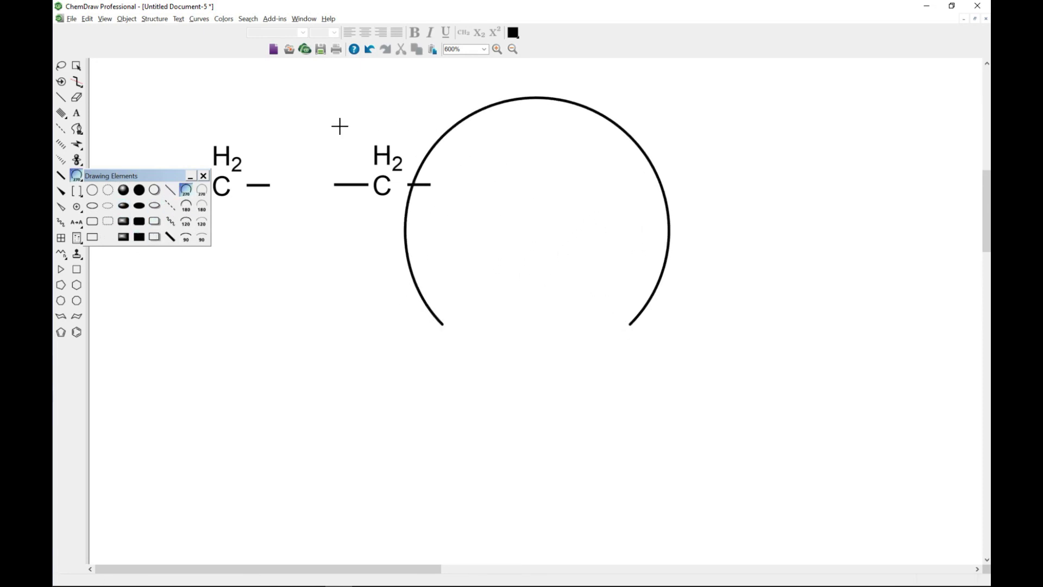
left_click_drag(221, 411, 295, 416)
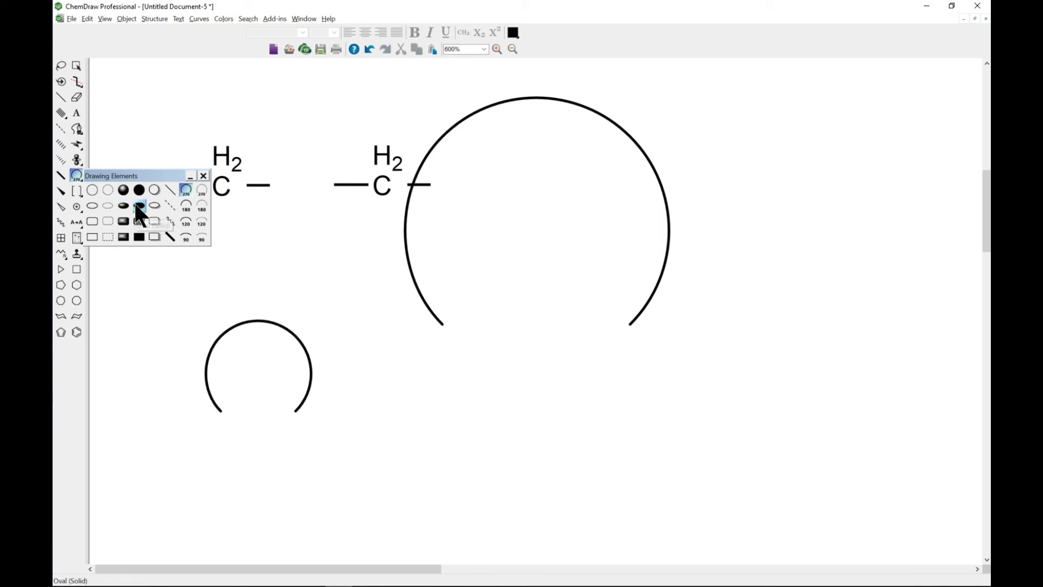
Draw a shaded oval beside the small arc, then select the small arc.
left_click(123, 207)
mouse_move(373, 421)
left_mouse_down()
mouse_move(457, 428)
mouse_move(424, 421)
left_mouse_up()
left_click(204, 176)
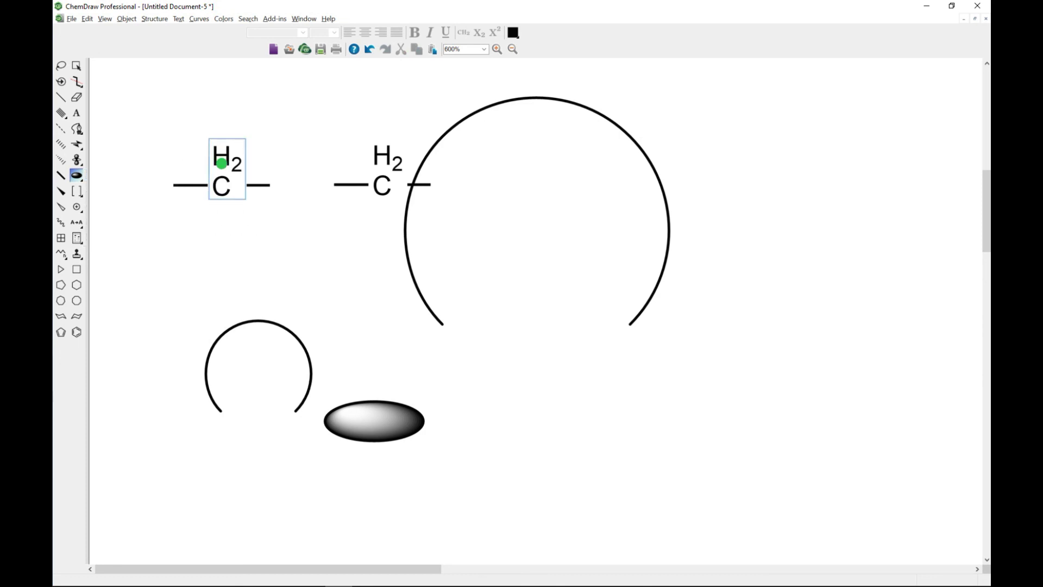
left_click(76, 65)
left_click(259, 368)
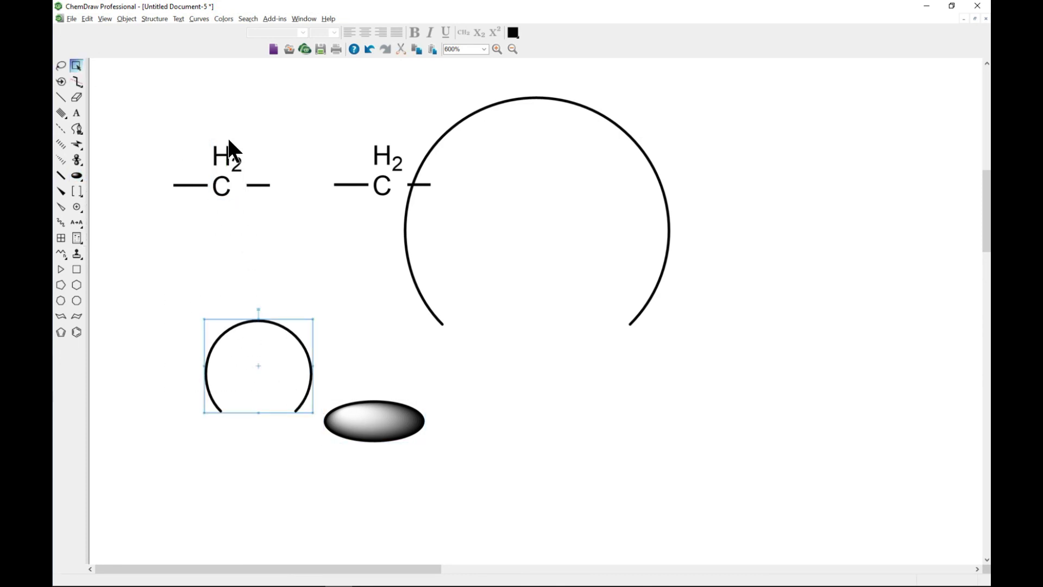
Add a Full Arrow at End arrowhead to the selected small arc from the Curves menu.
left_click(197, 17)
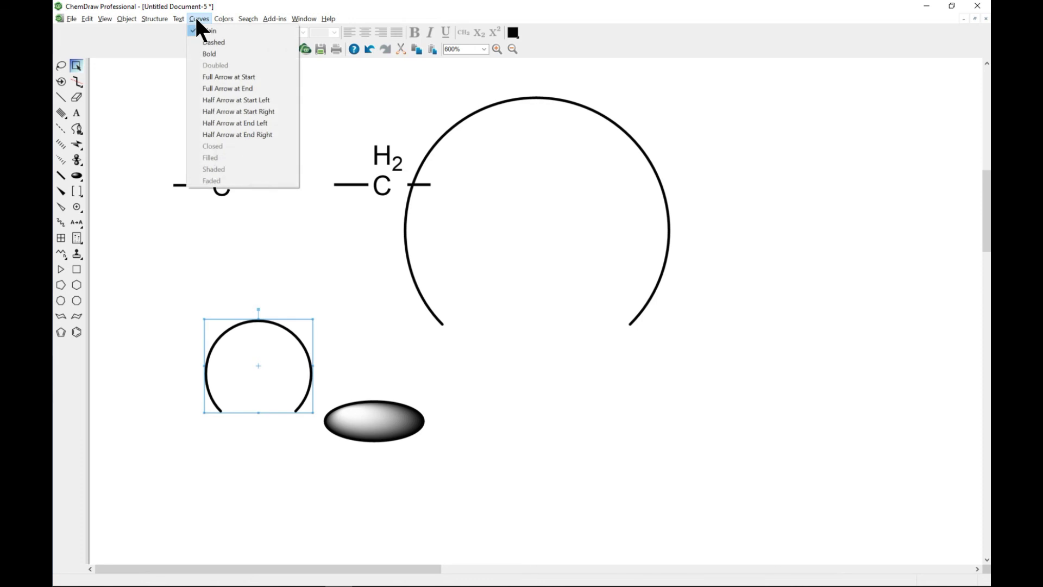
right_click(274, 318)
right_click(240, 320)
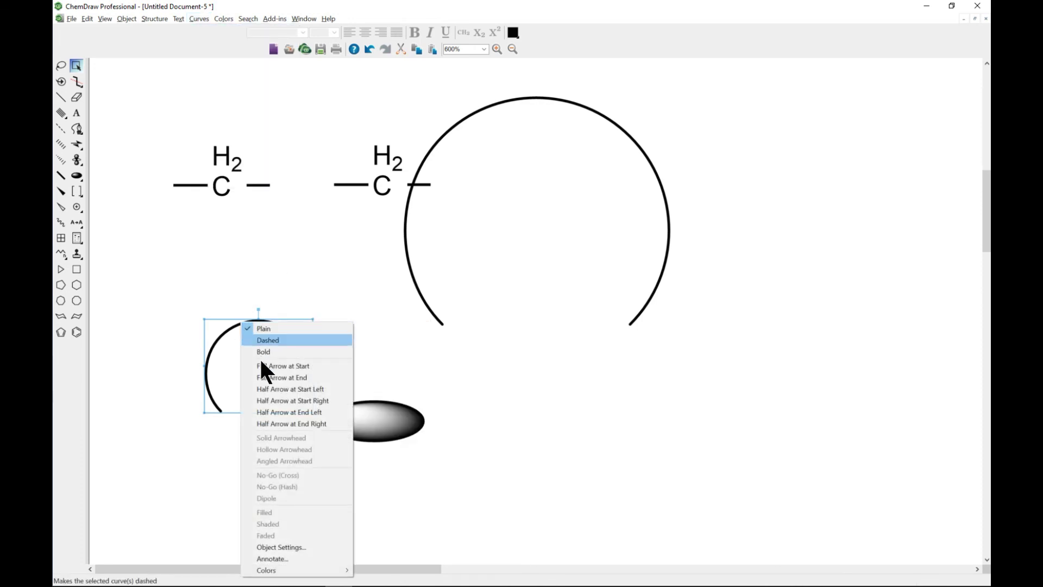
left_click(198, 19)
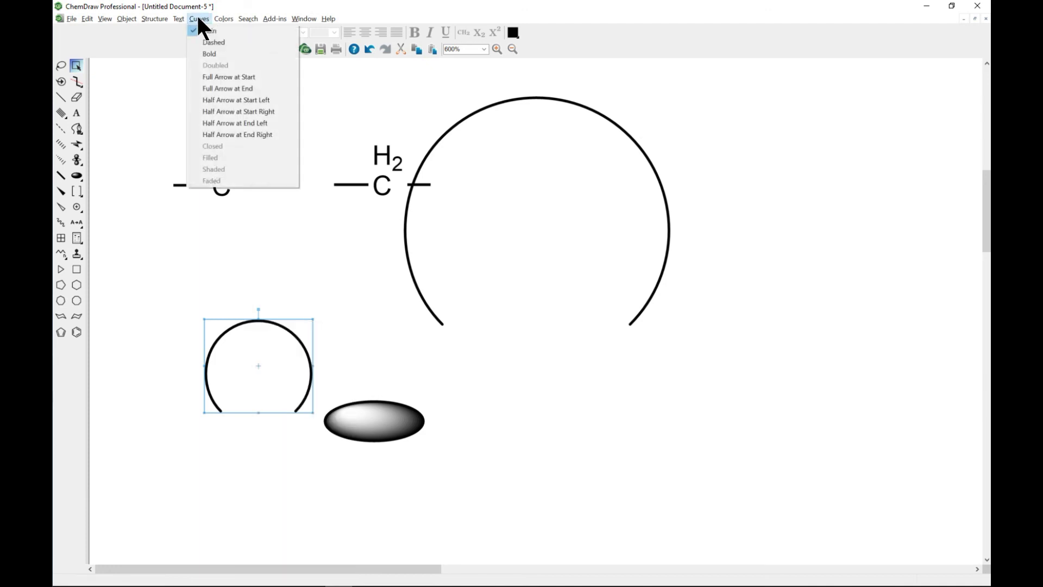
left_click(218, 88)
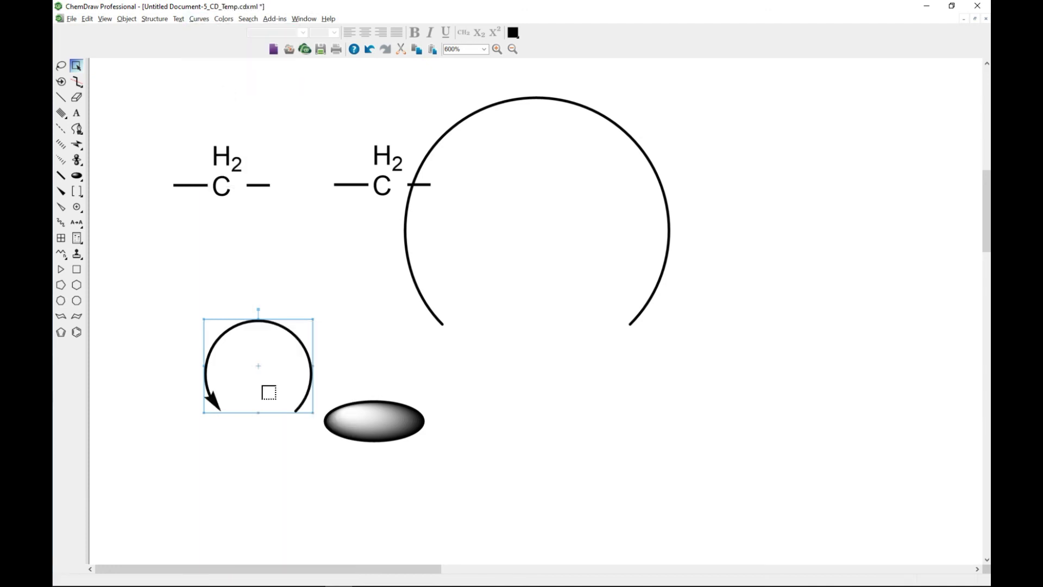
left_click(198, 19)
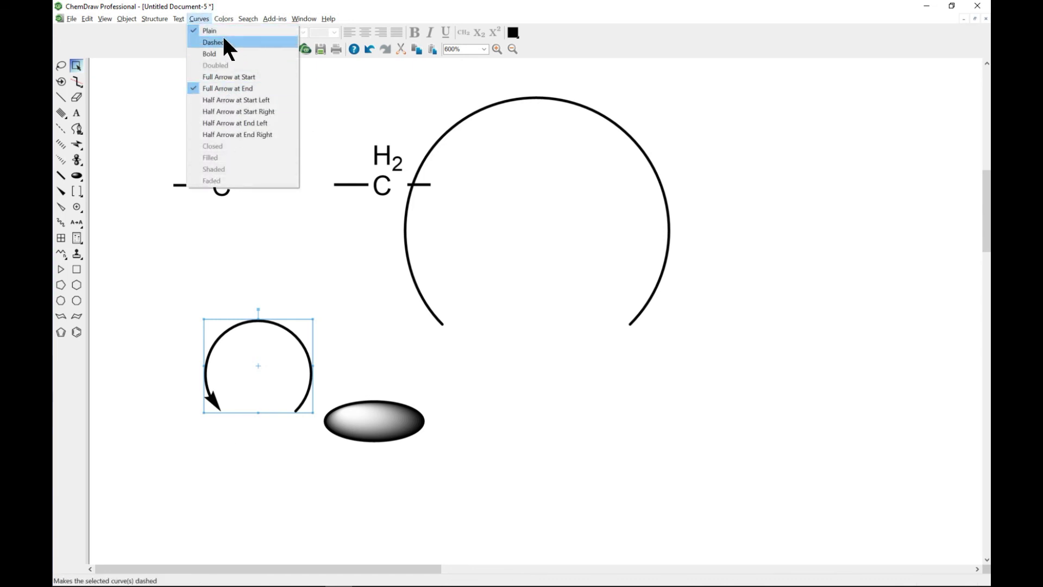
mouse_move(227, 22)
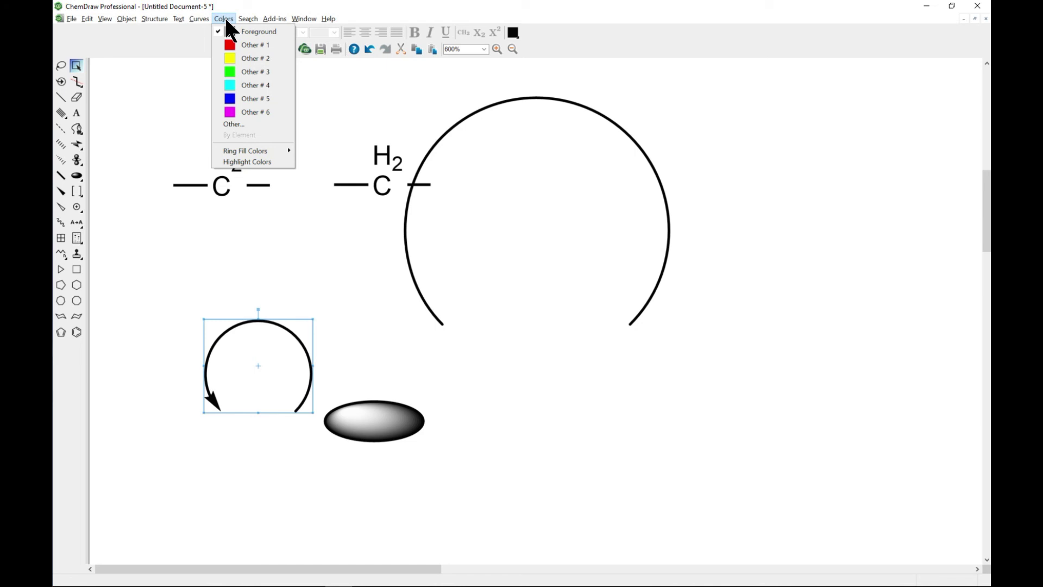
Colour the small arrowed arc red (Other # 1) and pick a colour from Ring Fill Colors.
left_click(241, 46)
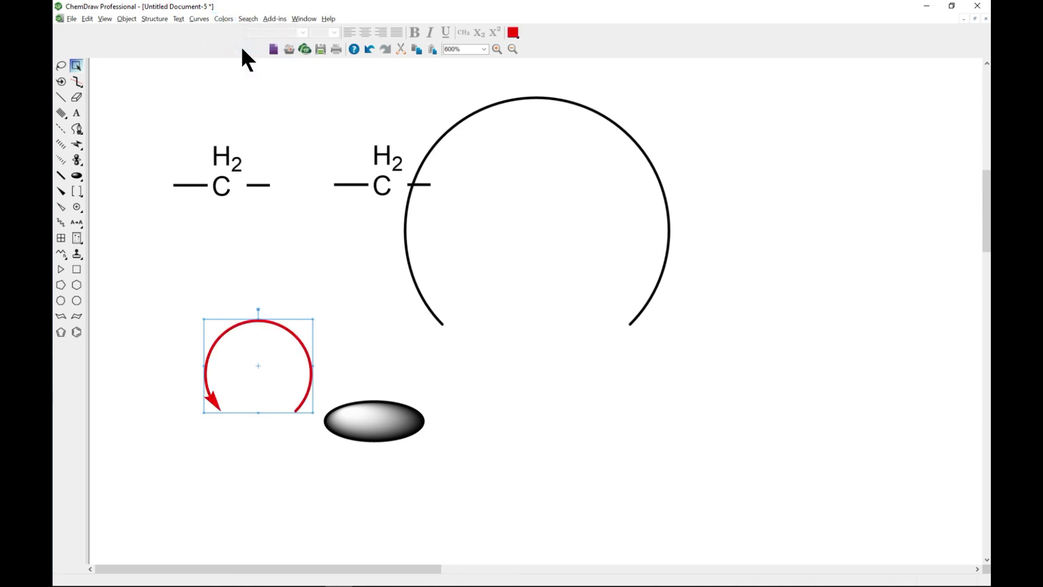
left_click(225, 18)
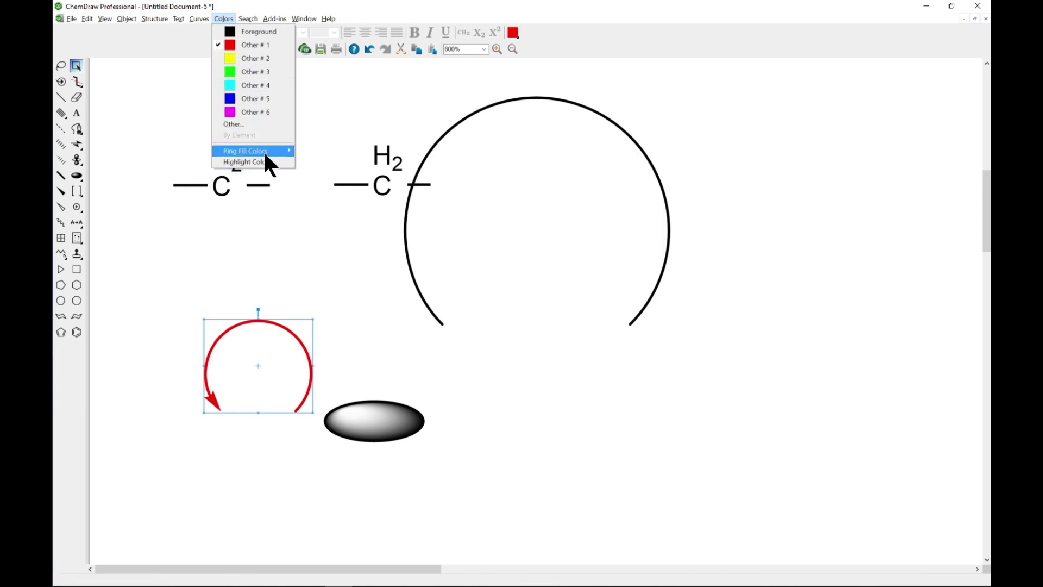
mouse_move(263, 151)
left_click(336, 179)
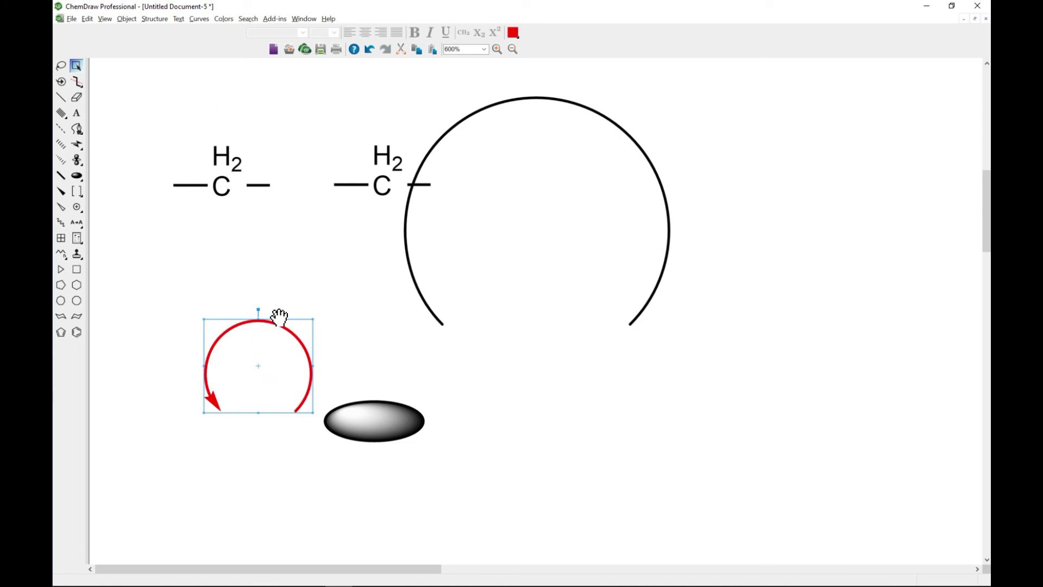
scroll(449, 256, "down", 1)
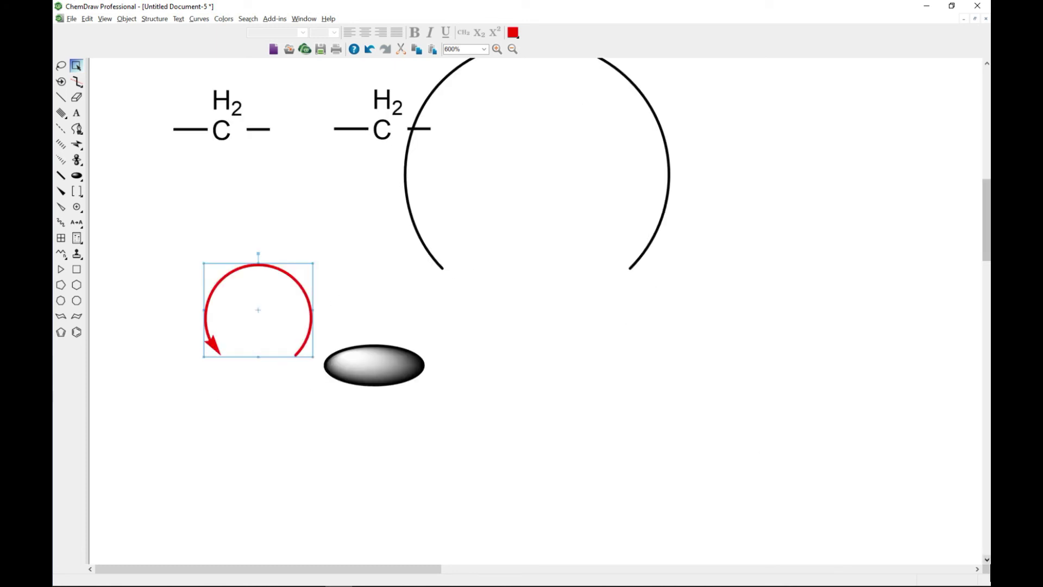